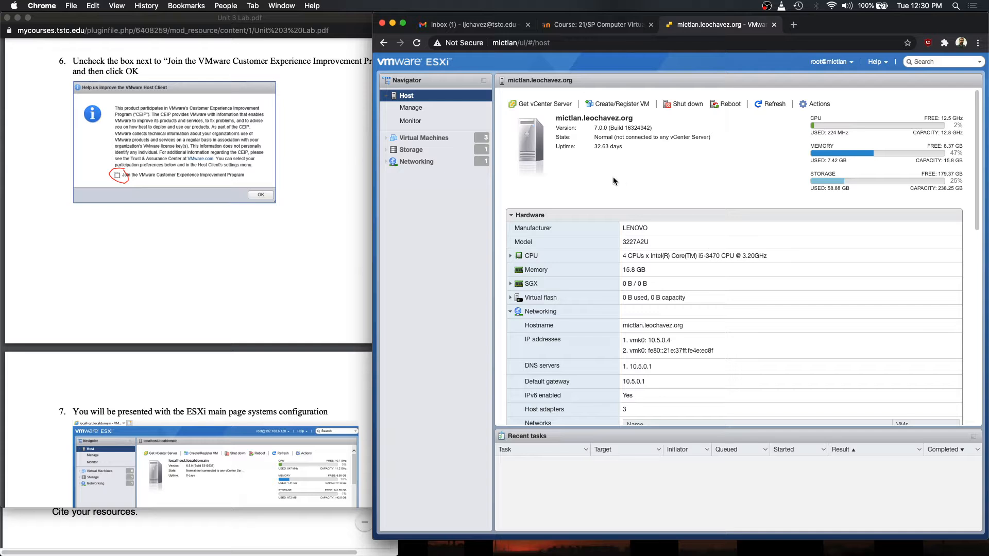
- Widen the ESXi host page to reveal the Configuration and System Information panels, then skim the lab PDF
left_click_drag(373, 158, 303, 156)
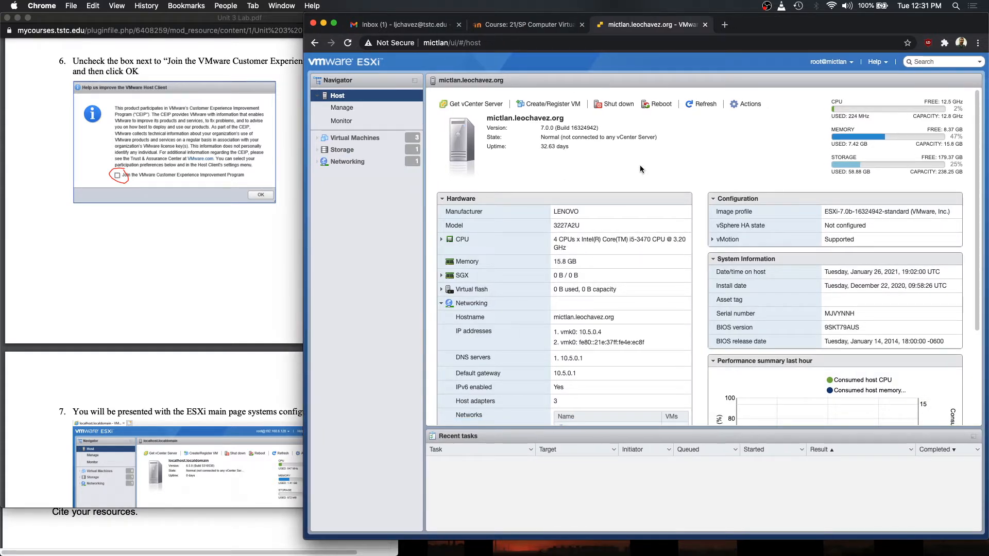
left_click(215, 146)
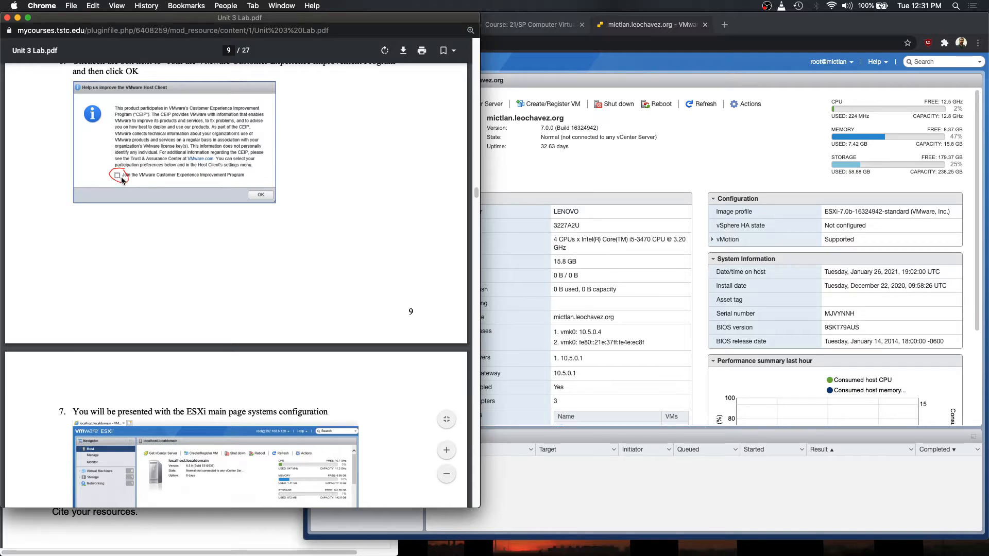
scroll(220, 204, "down", 9)
scroll(243, 215, "up", 4)
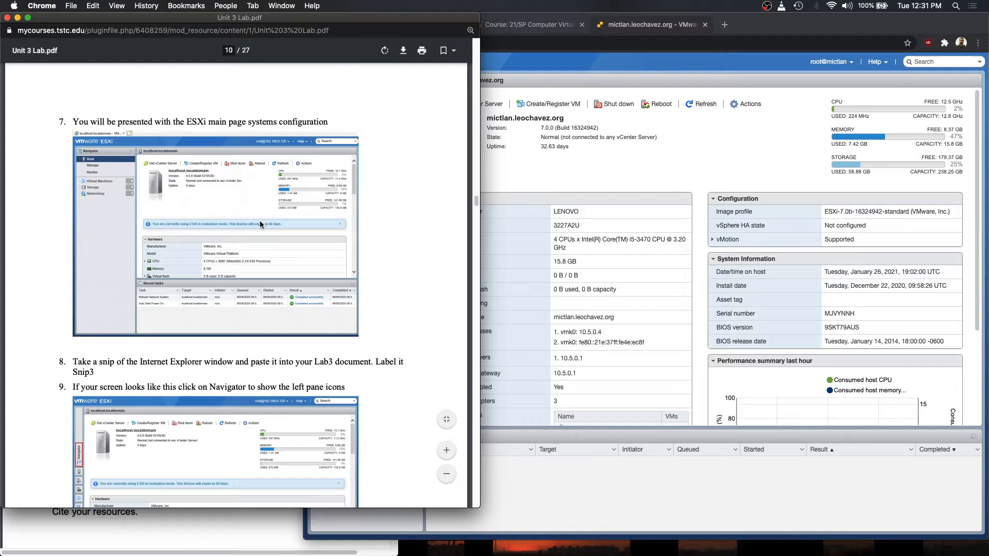
scroll(248, 227, "down", 1)
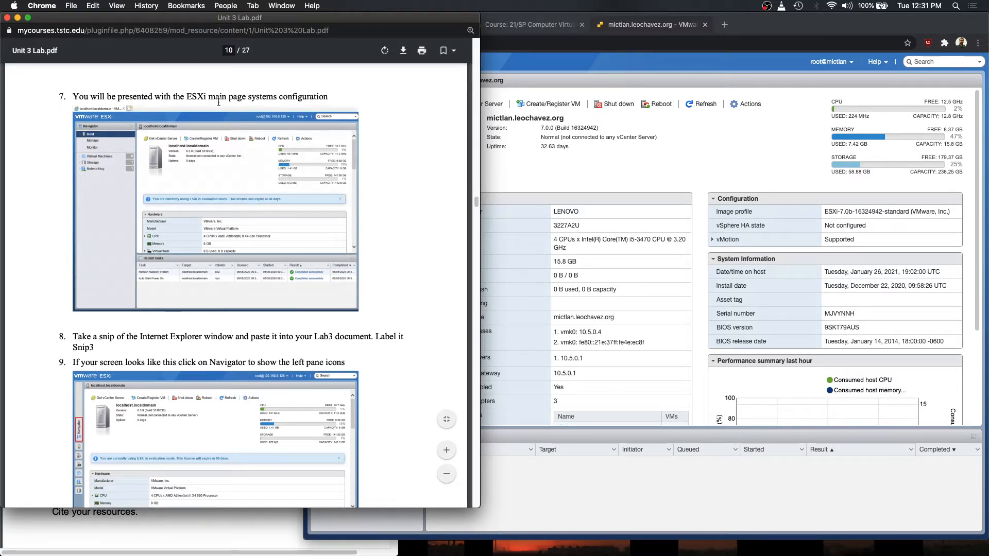
- Compare the host summary page with the lab PDF, reading on to steps 8–9
left_click(674, 147)
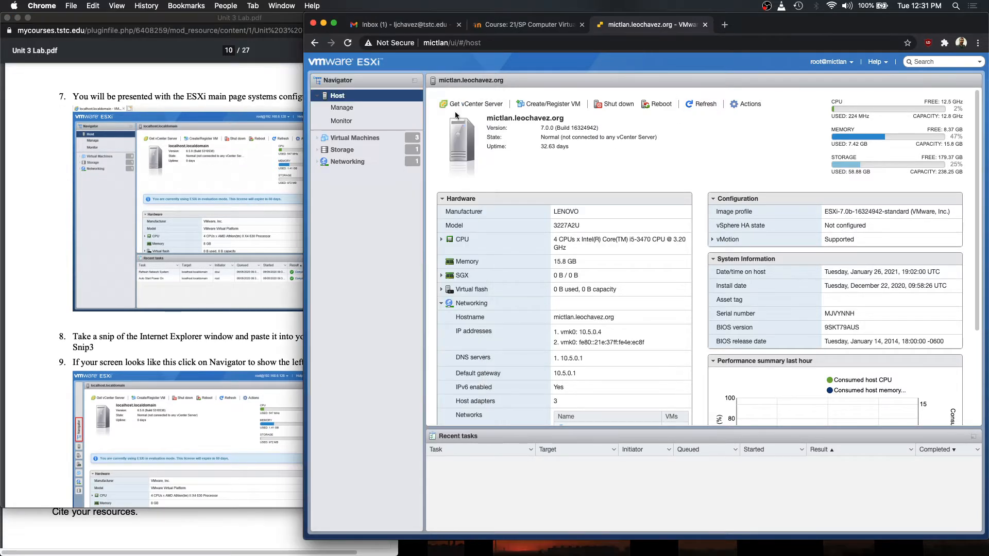
left_click(252, 166)
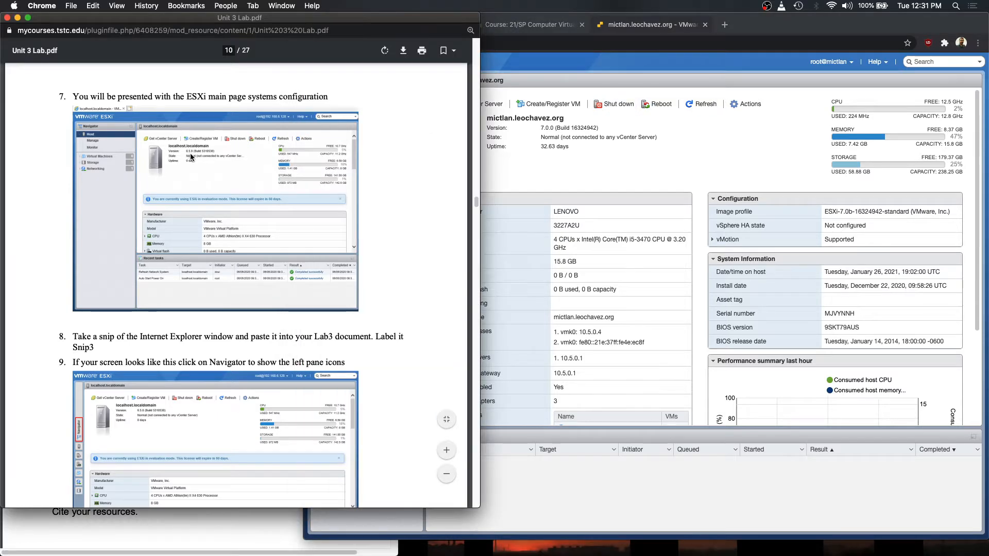
left_click(665, 175)
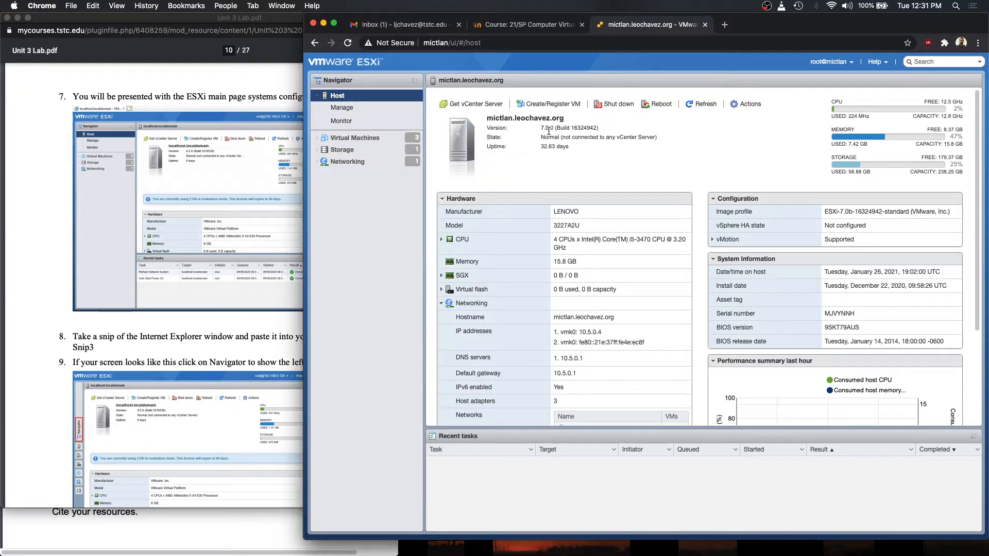
left_click(211, 174)
scroll(295, 259, "down", 4)
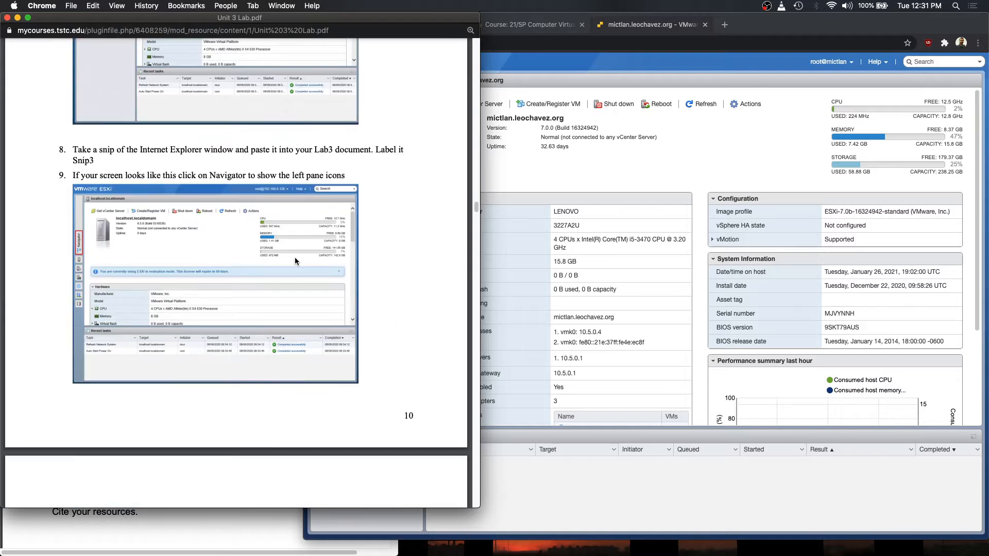
left_click(592, 180)
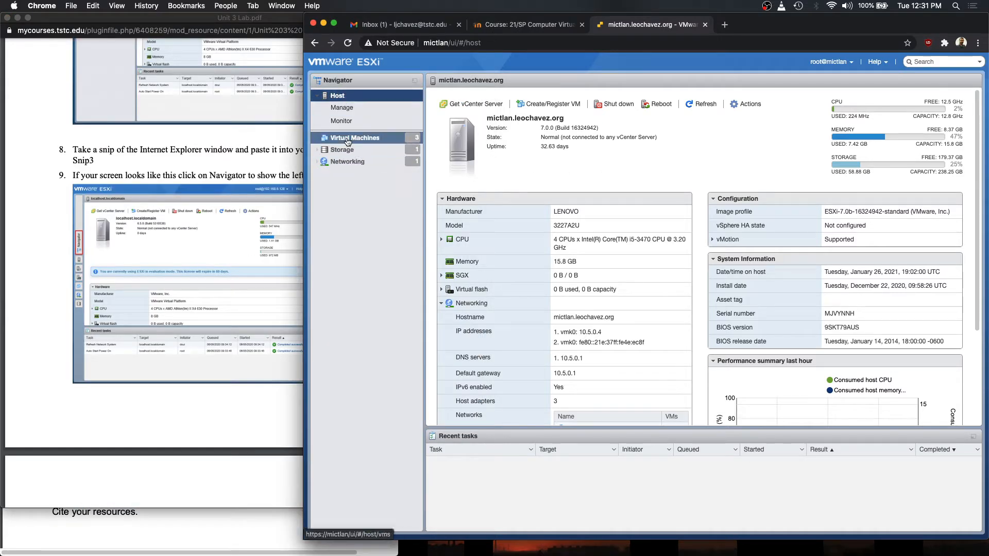
- Review the three virtual machines, then view Storage showing the Primary(Samsung) datastore, 179.37 GB free
left_click(336, 137)
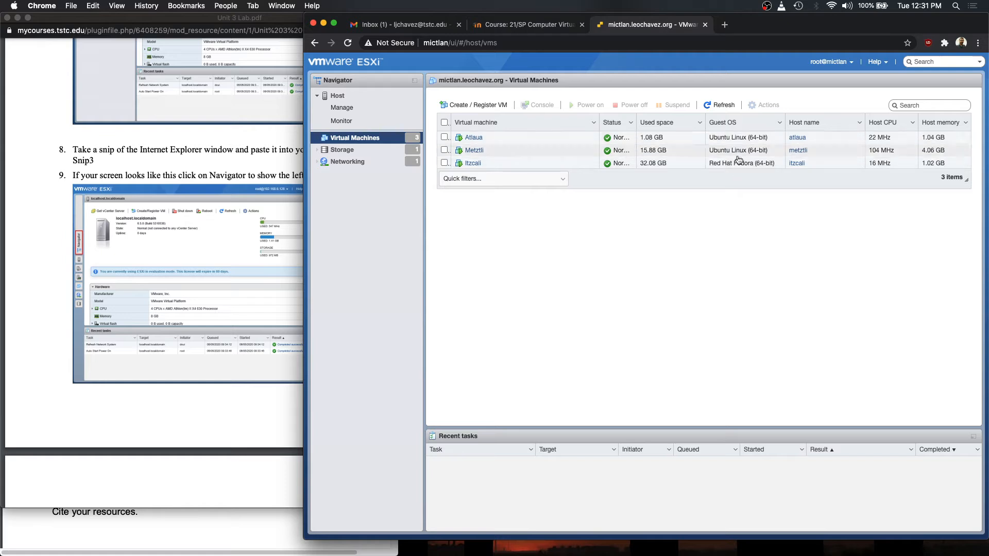
left_click(367, 150)
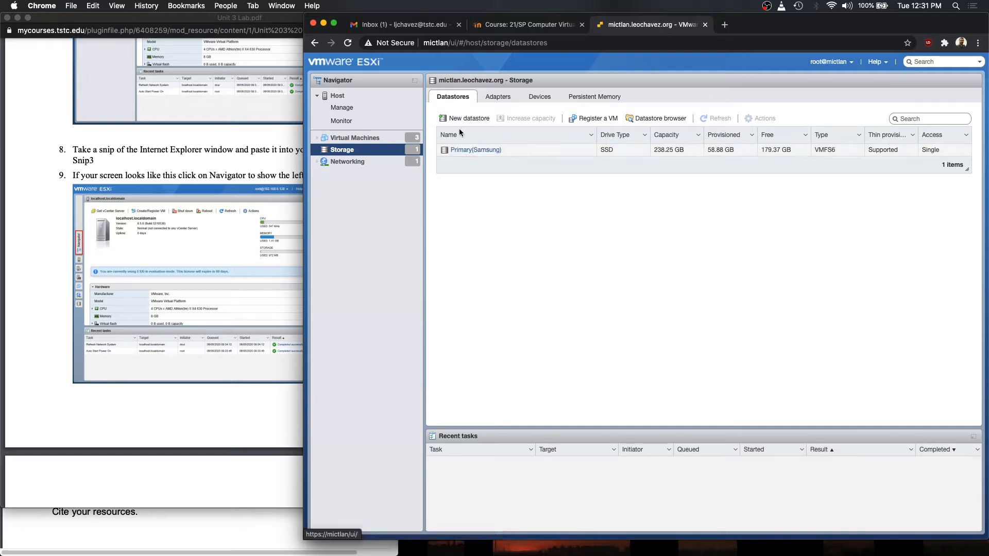
left_click(655, 118)
left_click(502, 244)
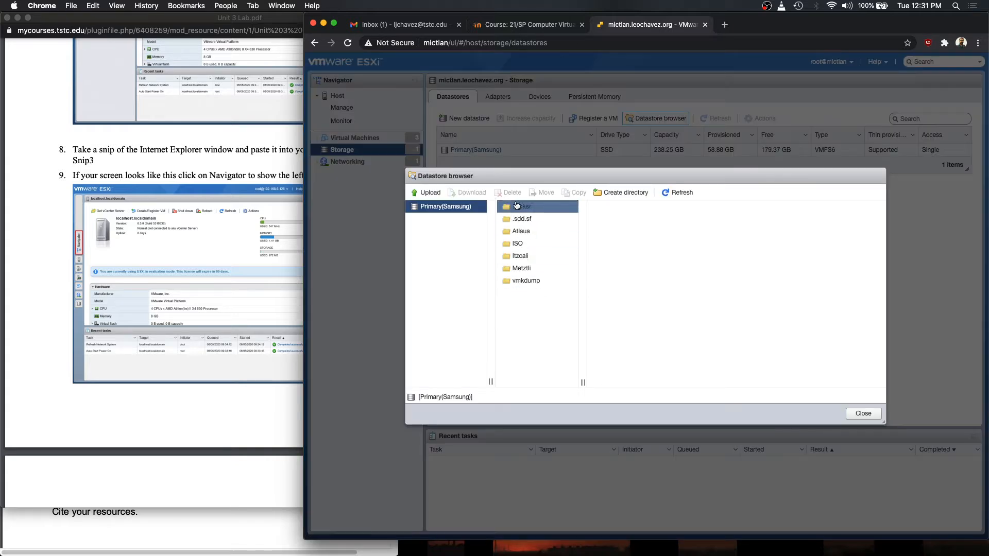
left_click(538, 286)
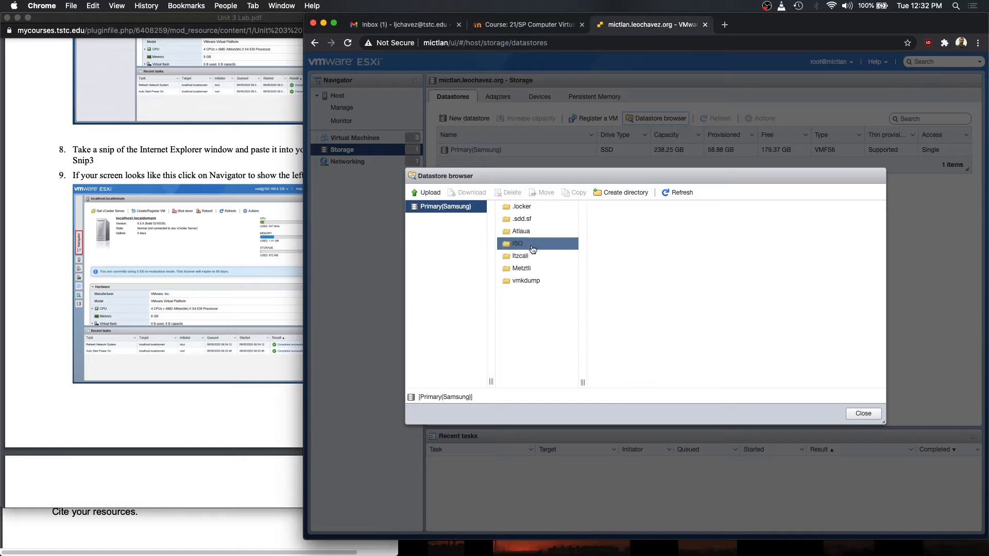
left_click(245, 277)
scroll(244, 273, "down", 10)
scroll(236, 266, "down", 8)
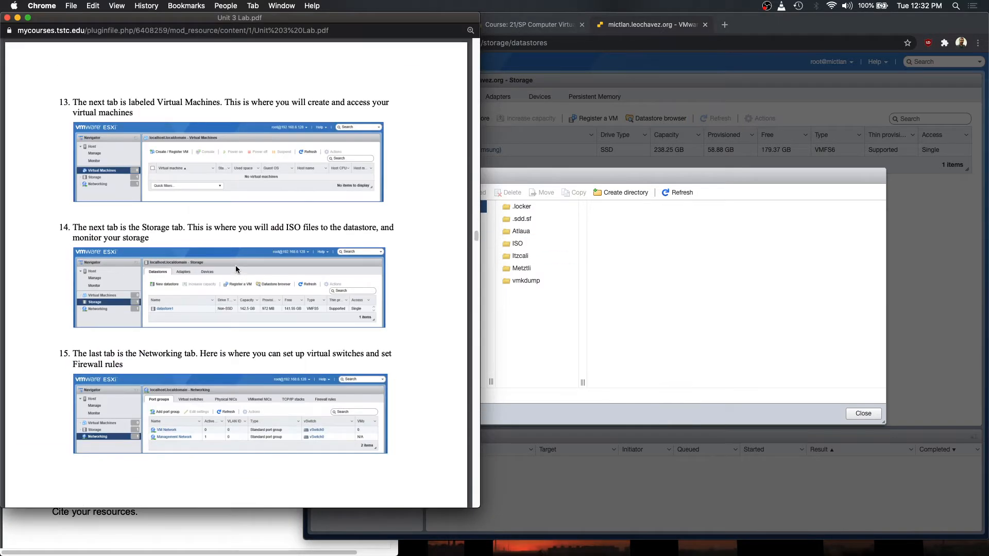
scroll(235, 264, "down", 8)
scroll(234, 264, "up", 3)
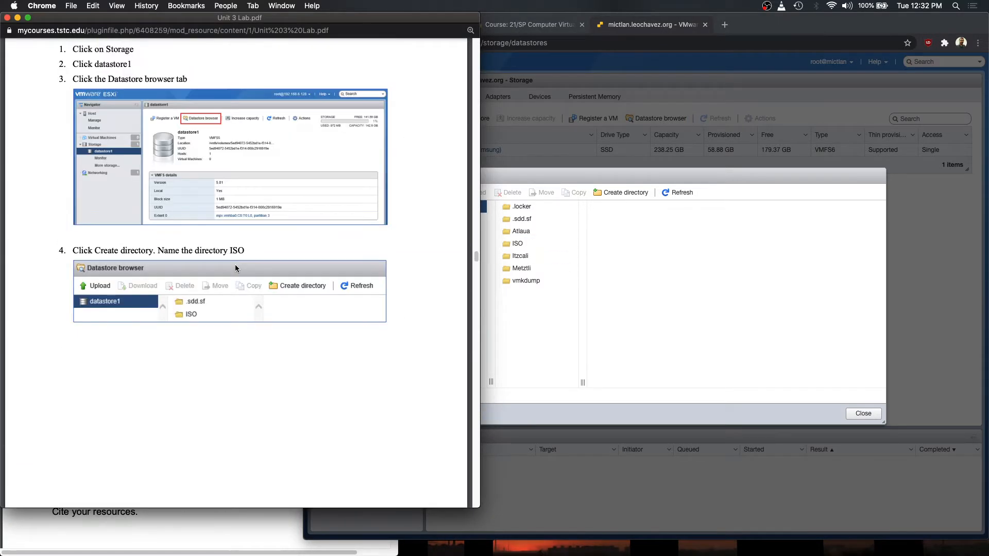
scroll(231, 266, "up", 1)
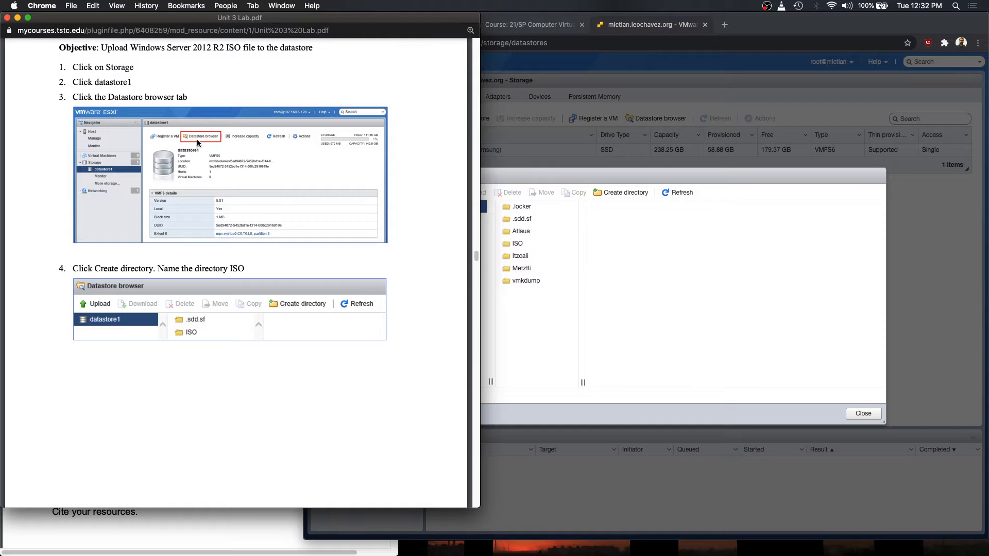
left_click(671, 269)
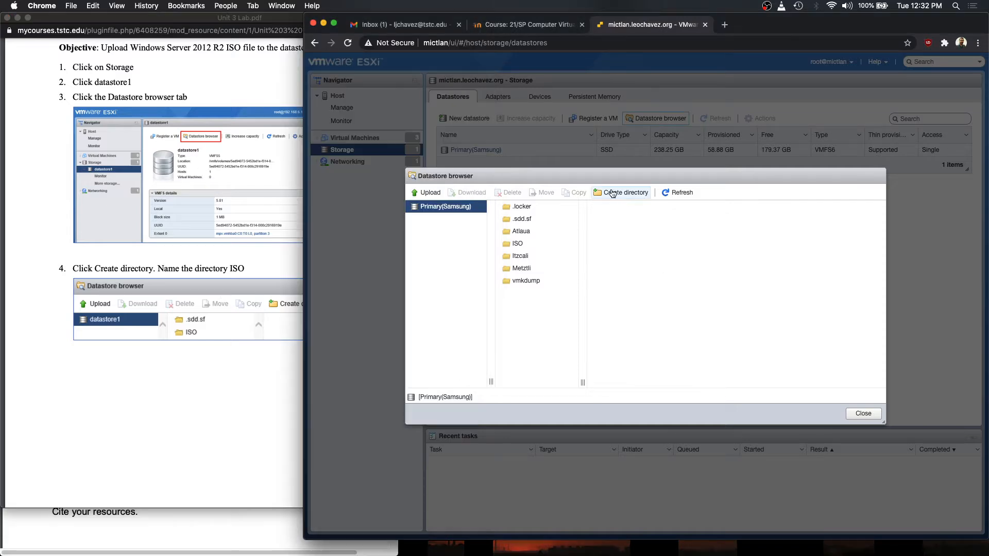
left_click(528, 245)
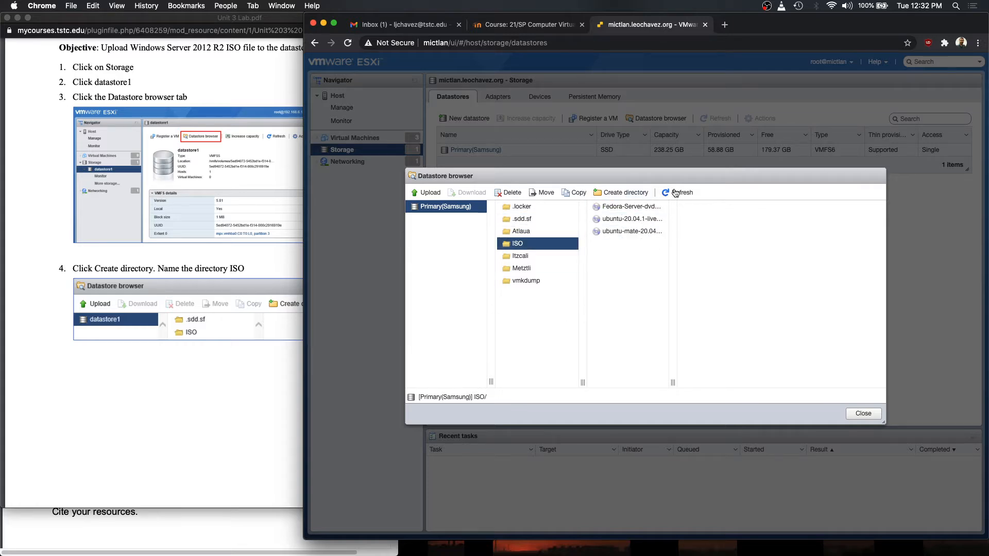
left_click(422, 194)
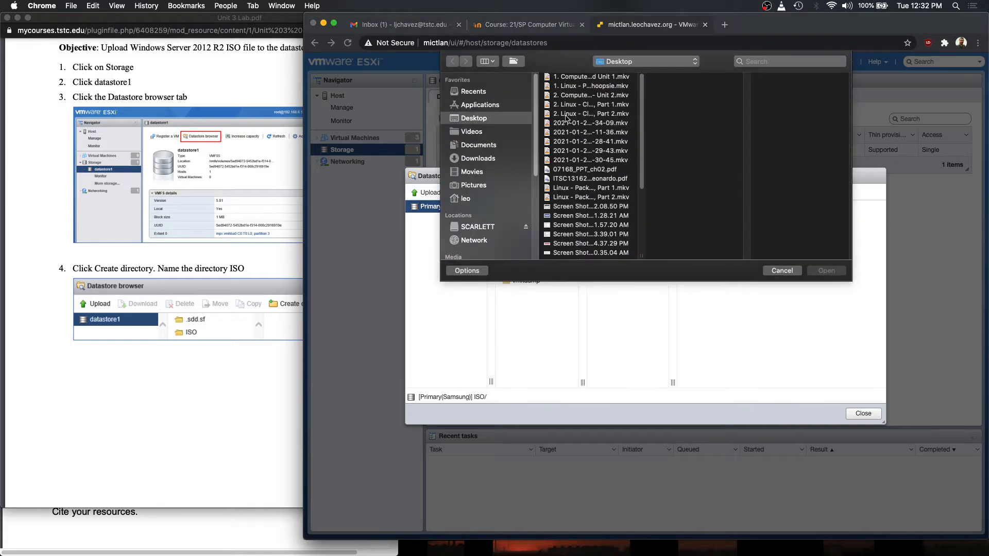
scroll(590, 195, "down", 5)
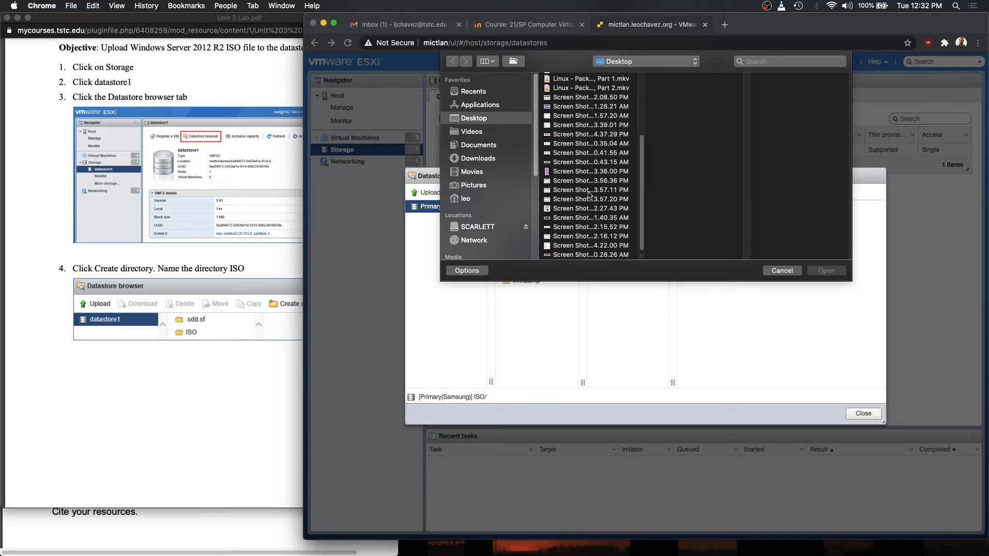
scroll(590, 195, "up", 5)
left_click(783, 272)
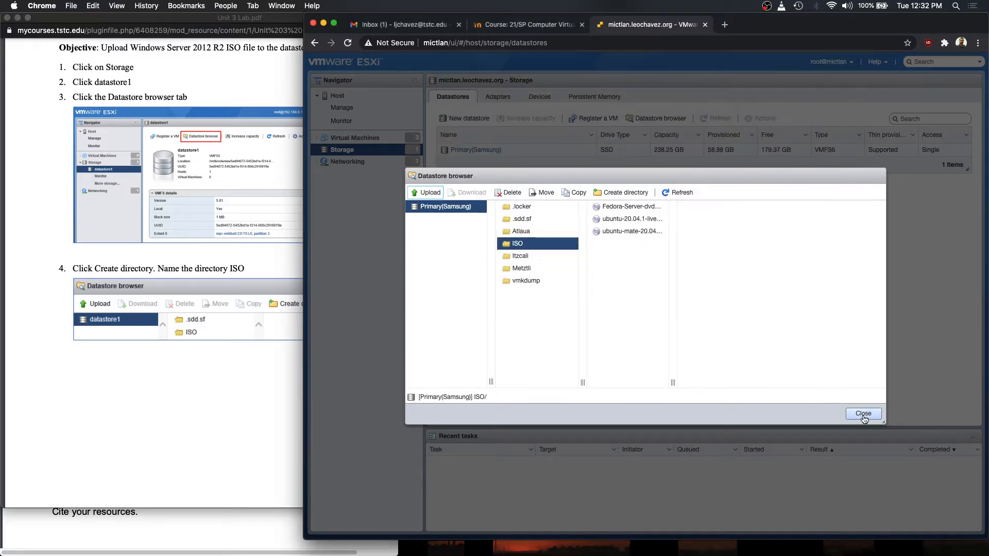
left_click(864, 414)
- Read down through the Unit 3 Lab PDF toward Activity 4
left_click(255, 265)
scroll(252, 266, "down", 5)
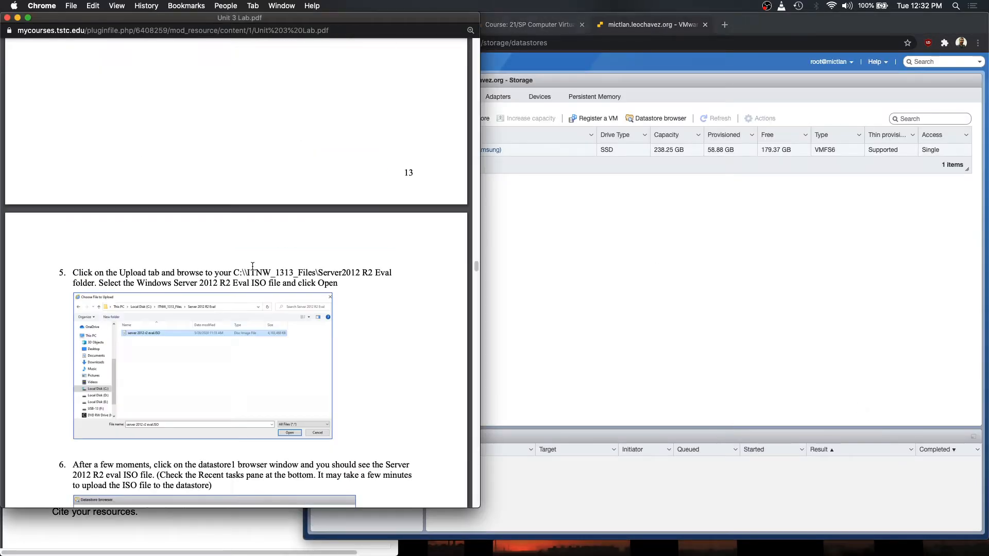
scroll(253, 267, "down", 1)
scroll(231, 277, "down", 6)
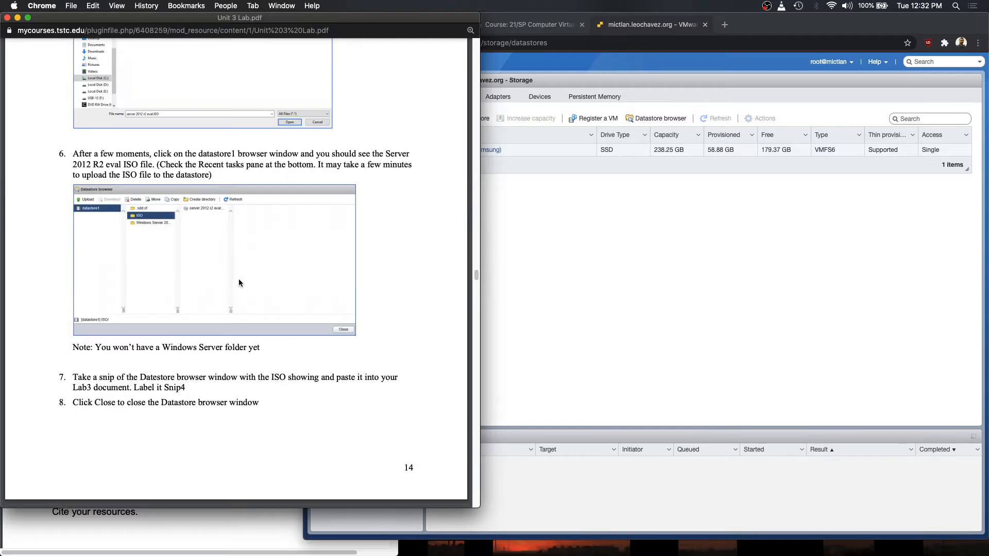
scroll(239, 282, "up", 4)
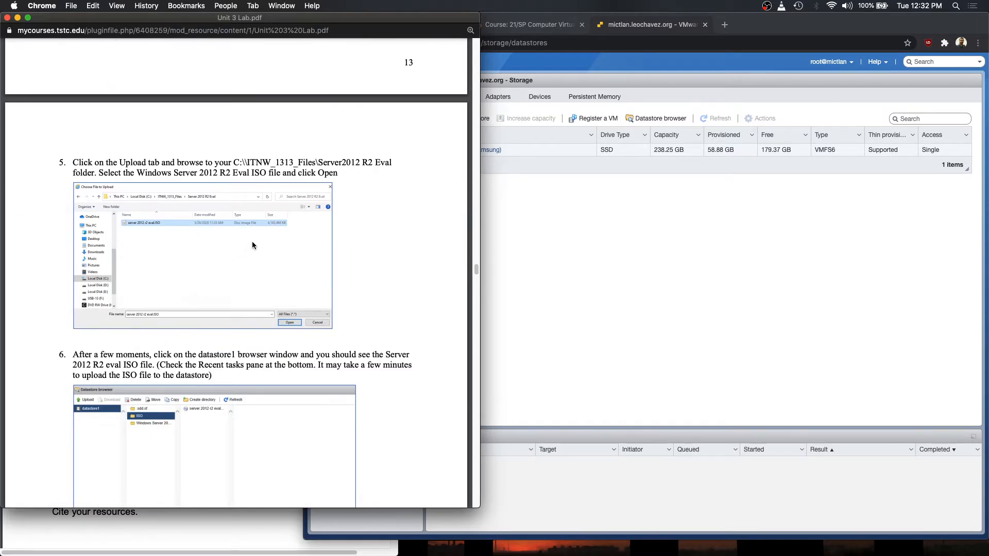
scroll(194, 265, "down", 4)
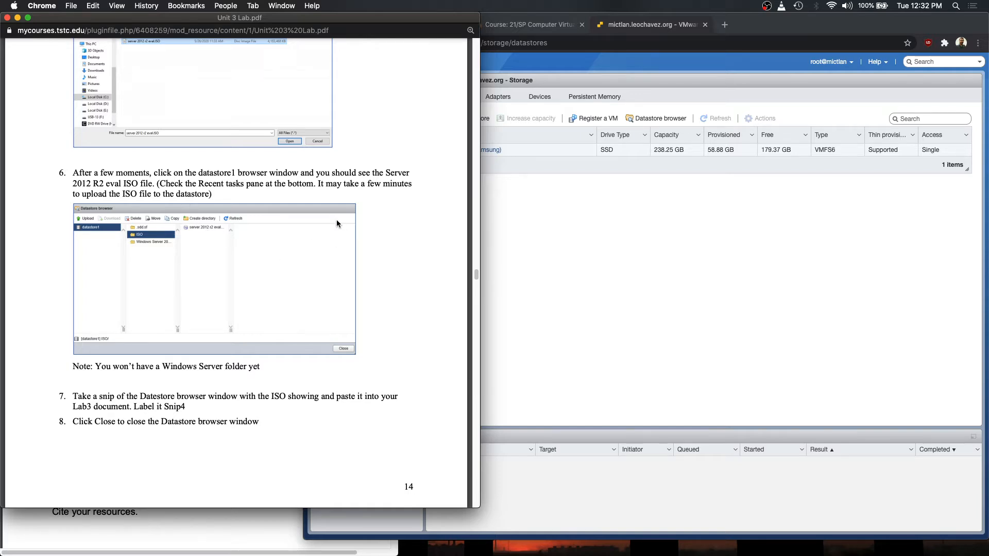
scroll(329, 216, "down", 3)
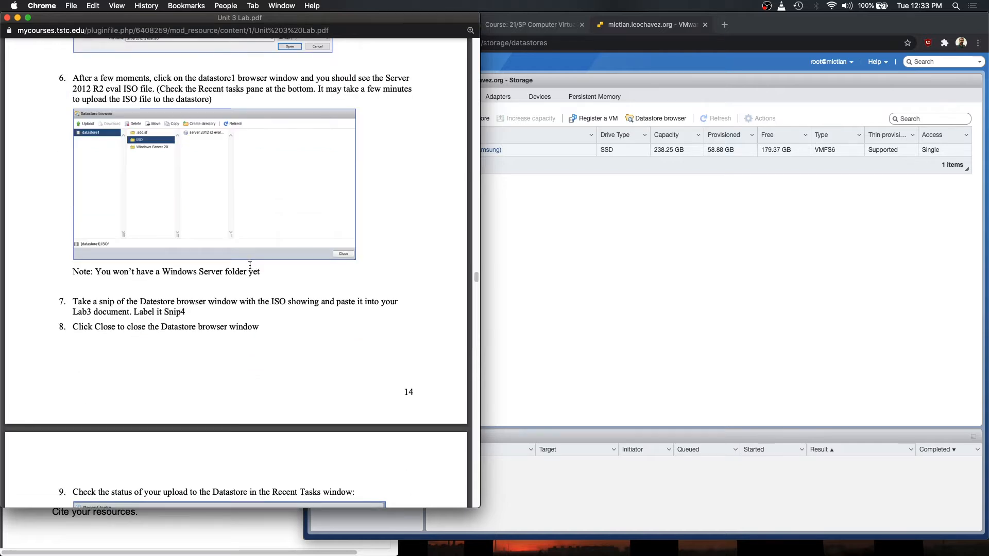
scroll(240, 264, "up", 1)
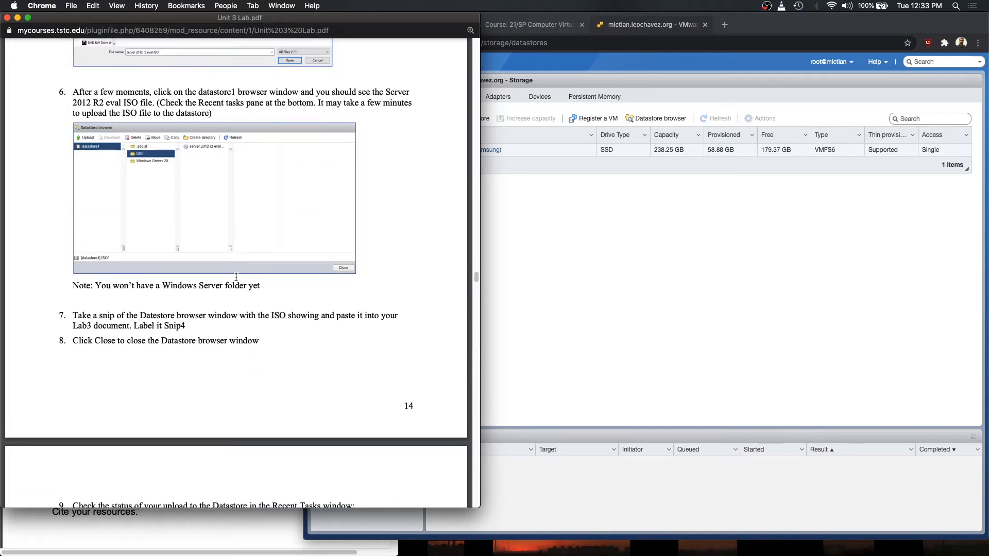
scroll(236, 277, "down", 3)
scroll(205, 286, "down", 7)
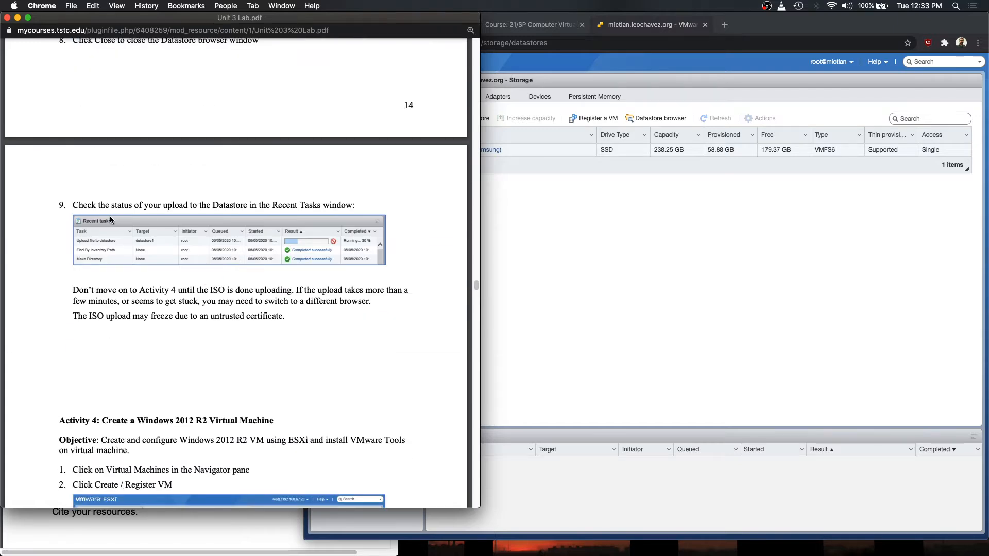
scroll(187, 280, "down", 5)
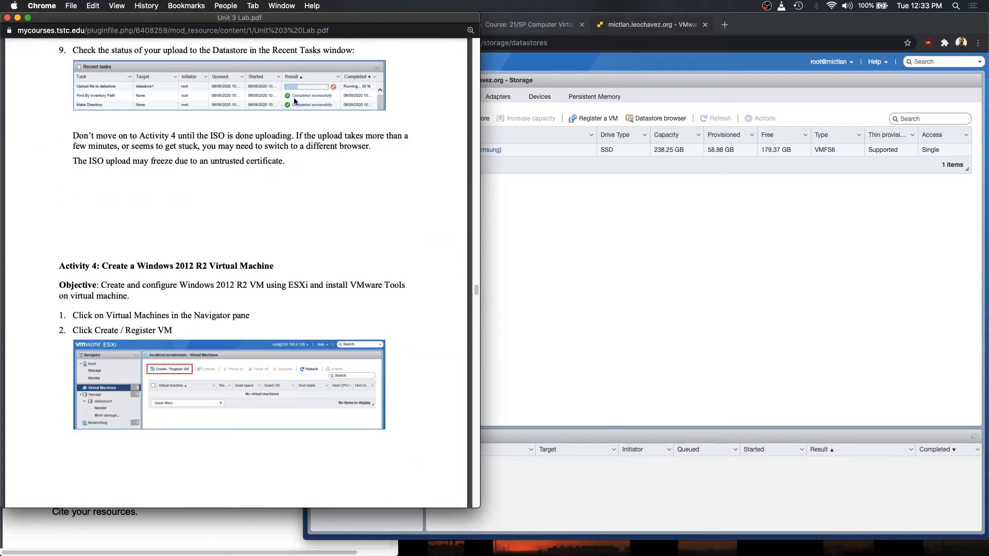
- Glance at the ESXi Storage page, then bring the PDF to Activity 4 steps 1–2 for the Windows 2012 R2 VM
left_click(640, 475)
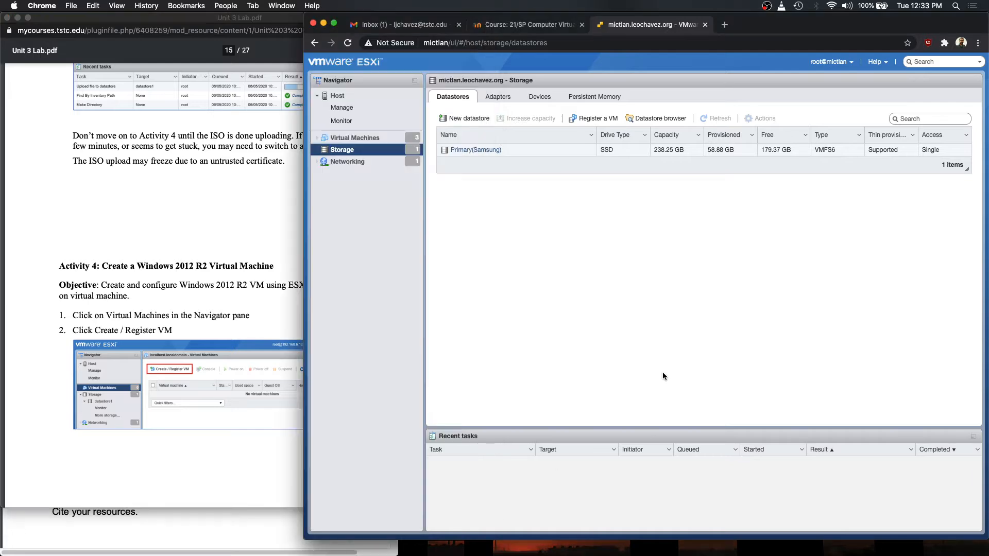
left_click(187, 207)
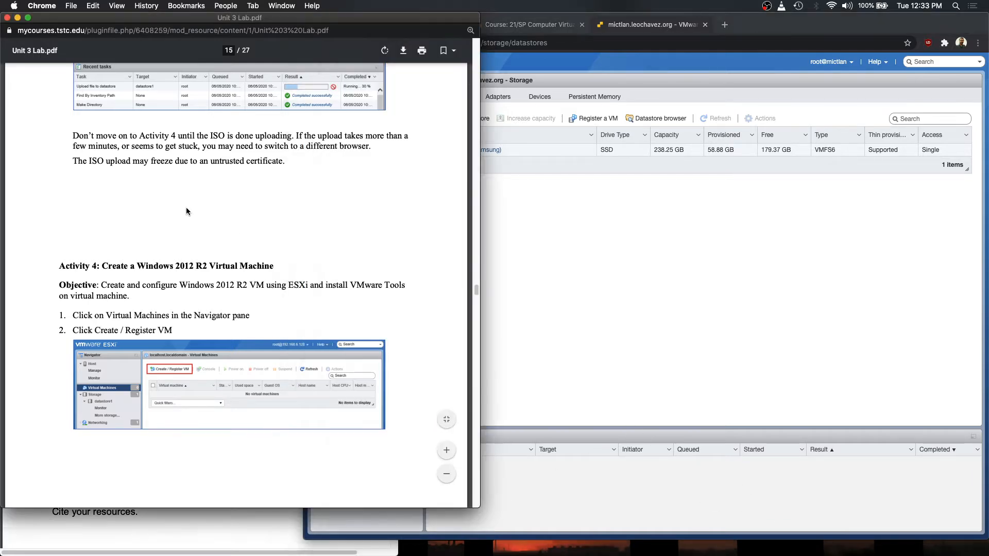
scroll(240, 251, "up", 10)
scroll(240, 250, "down", 10)
scroll(240, 250, "down", 5)
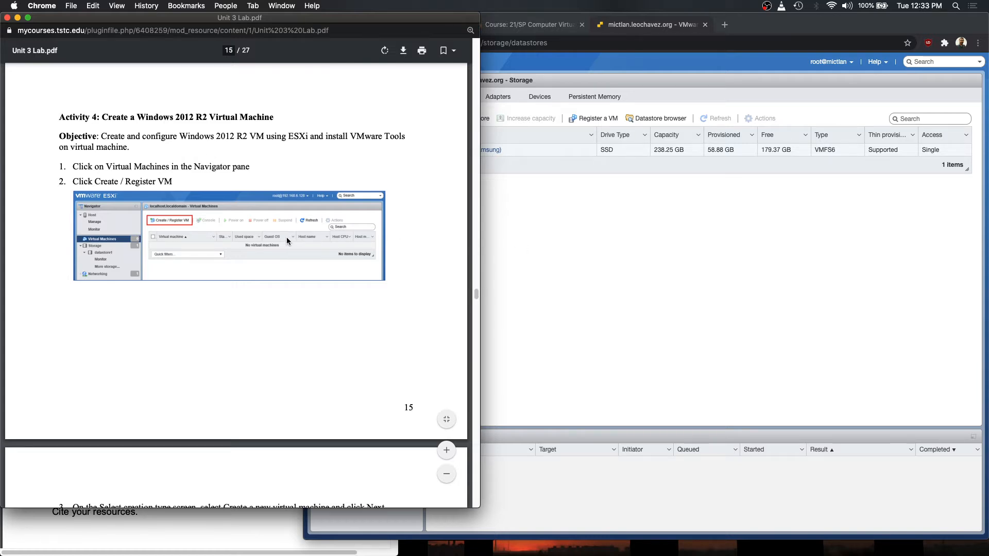
scroll(286, 237, "down", 3)
- Open the Virtual Machines list and start the Create / Register VM wizard
left_click(650, 263)
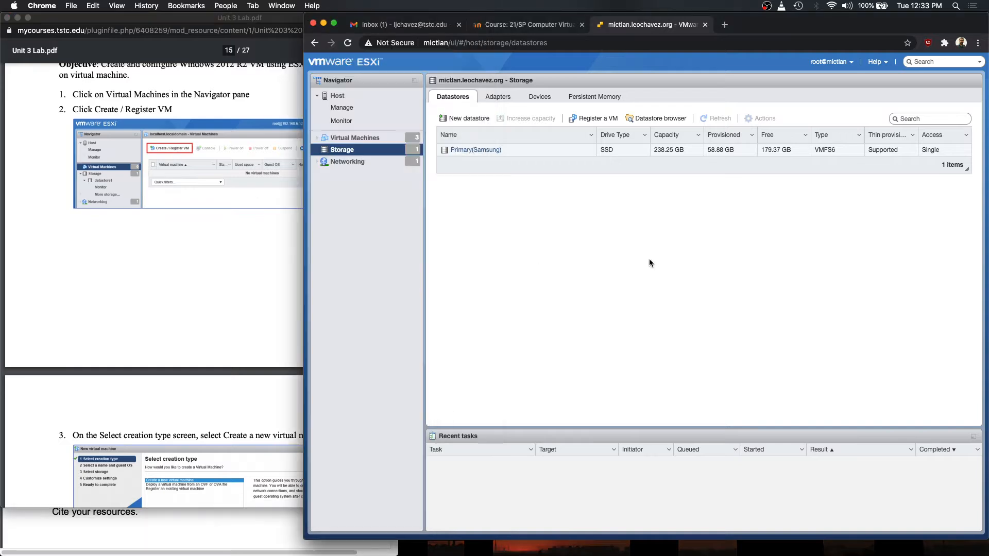
left_click(373, 139)
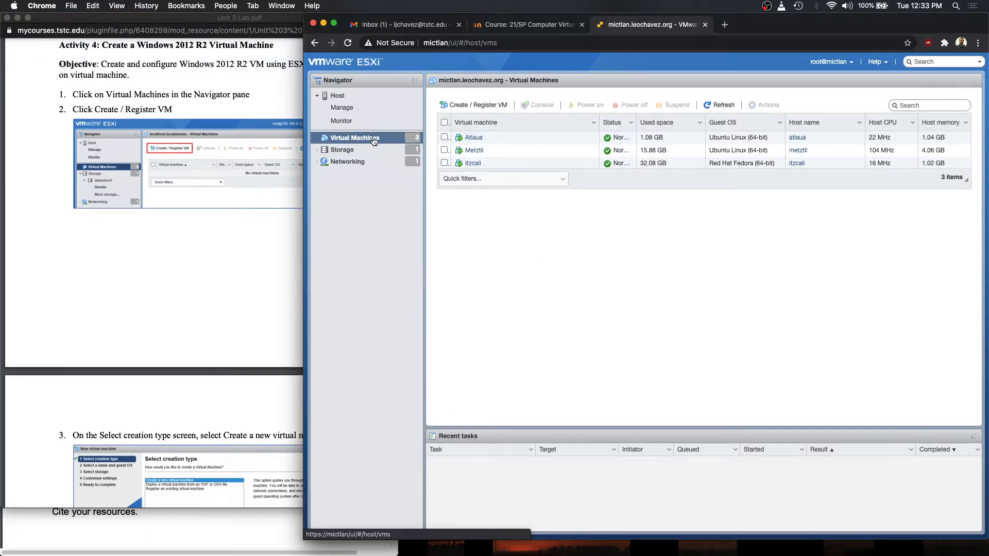
left_click(458, 105)
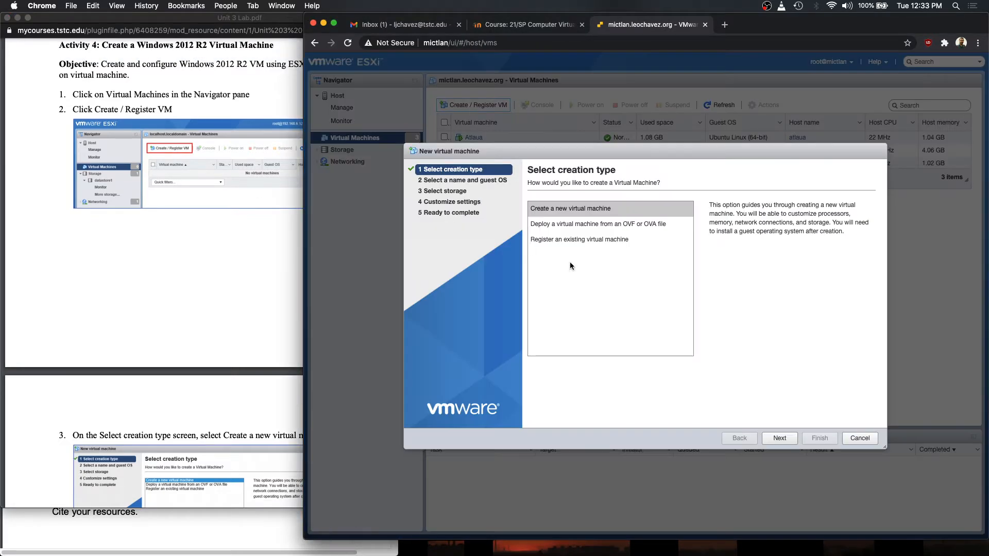
- Read the lab PDF's VM creation steps 3–7 on page 17
left_click(249, 275)
scroll(249, 272, "down", 15)
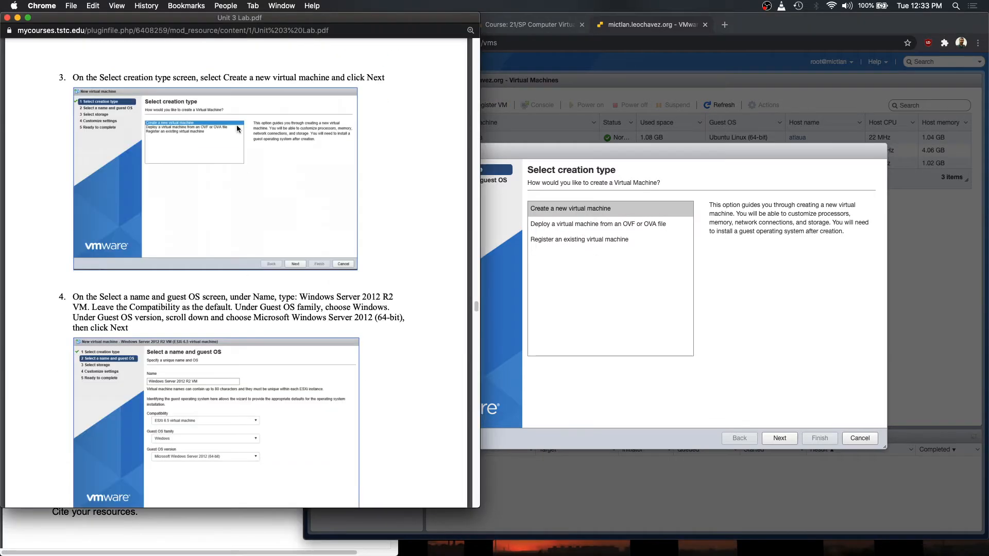
scroll(245, 275, "down", 4)
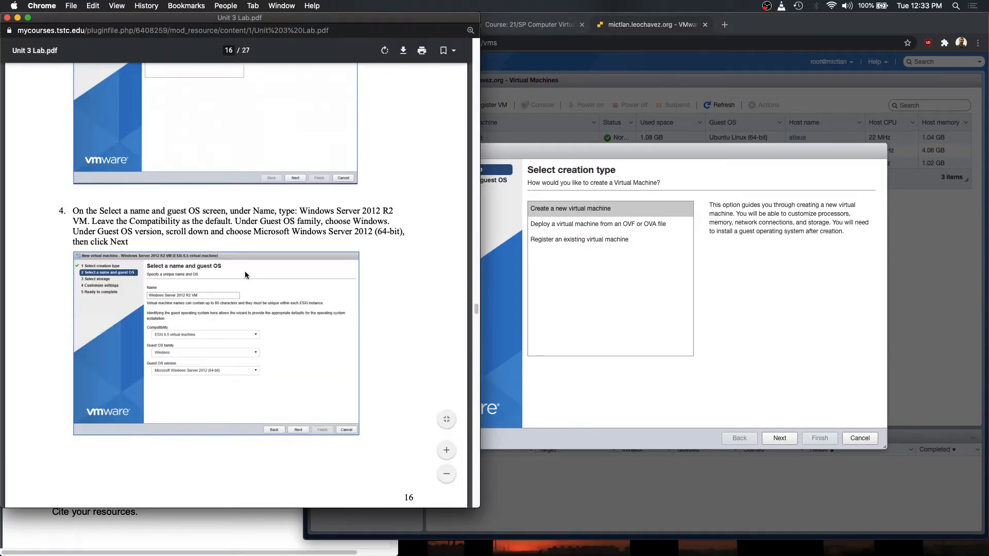
scroll(246, 261, "down", 6)
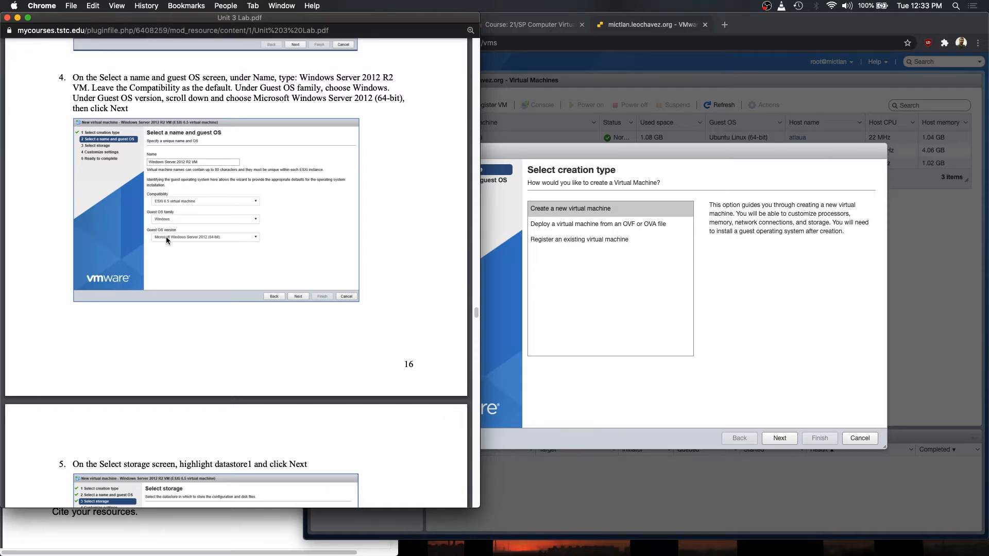
scroll(217, 239, "down", 6)
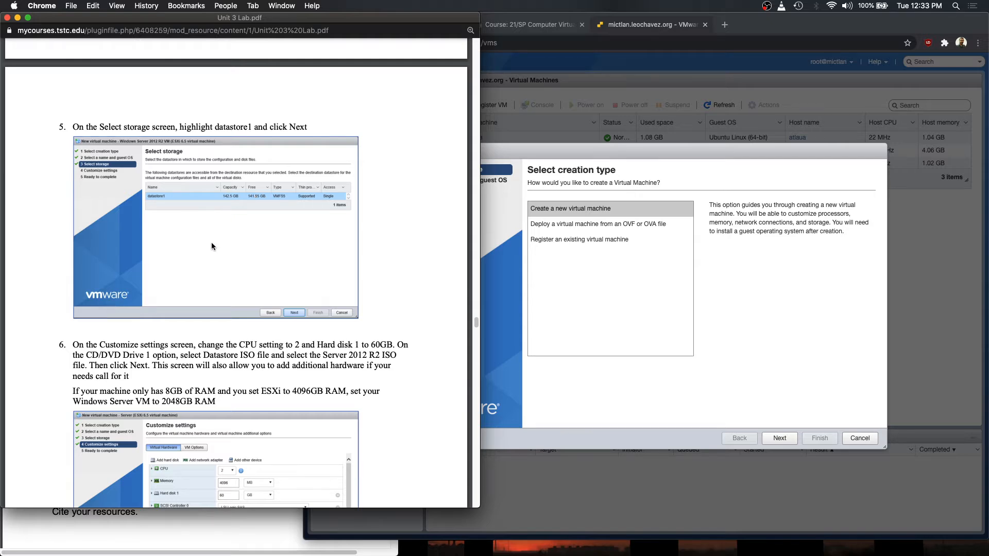
scroll(211, 242, "down", 5)
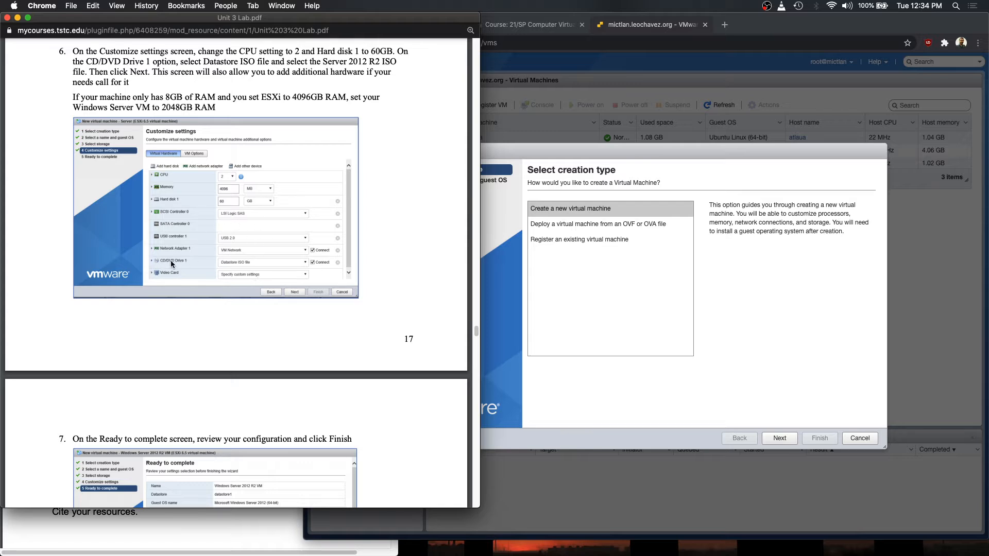
scroll(181, 260, "down", 5)
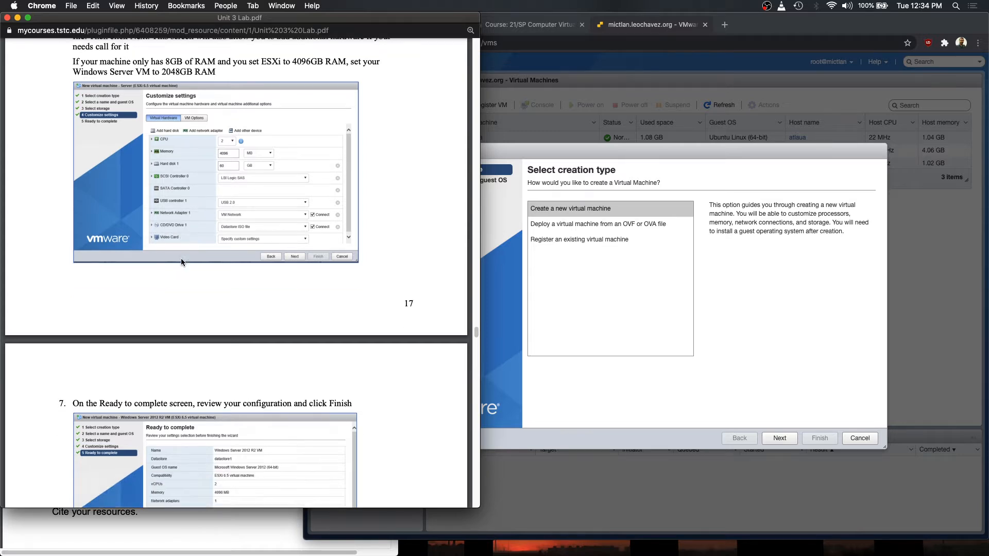
scroll(180, 257, "up", 2)
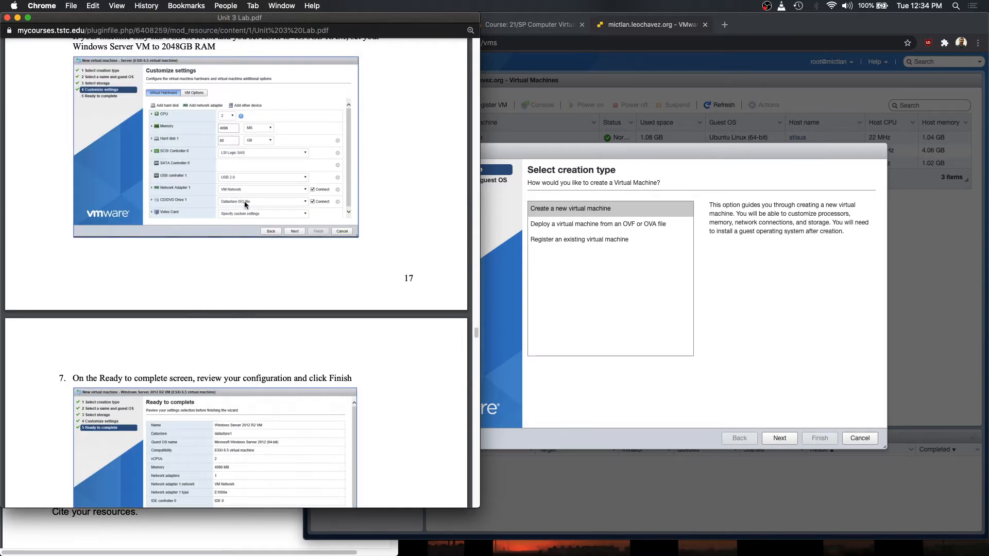
- Create a new VM named 'asdf' with guest OS Windows Server 2012 (64-bit)
left_click(787, 280)
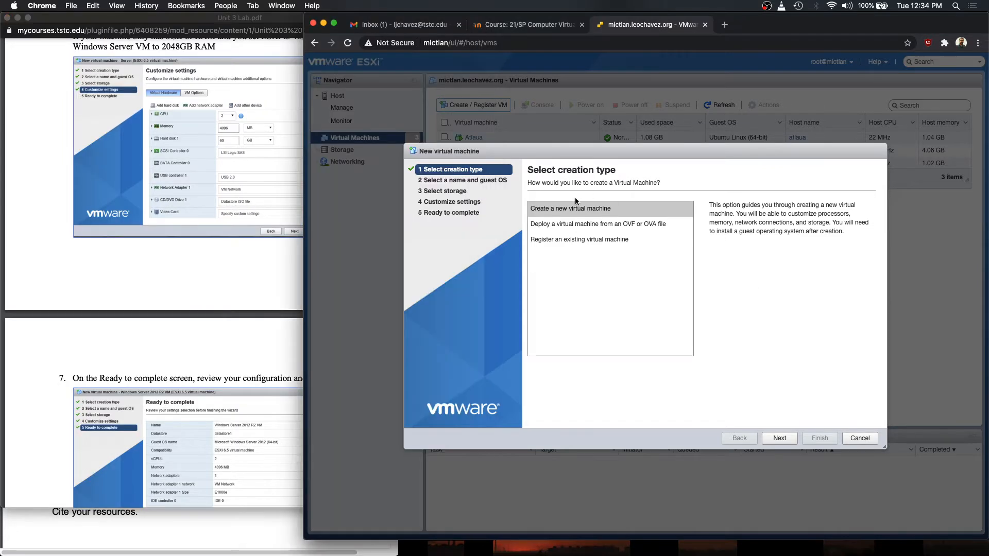
left_click(559, 208)
left_click(781, 437)
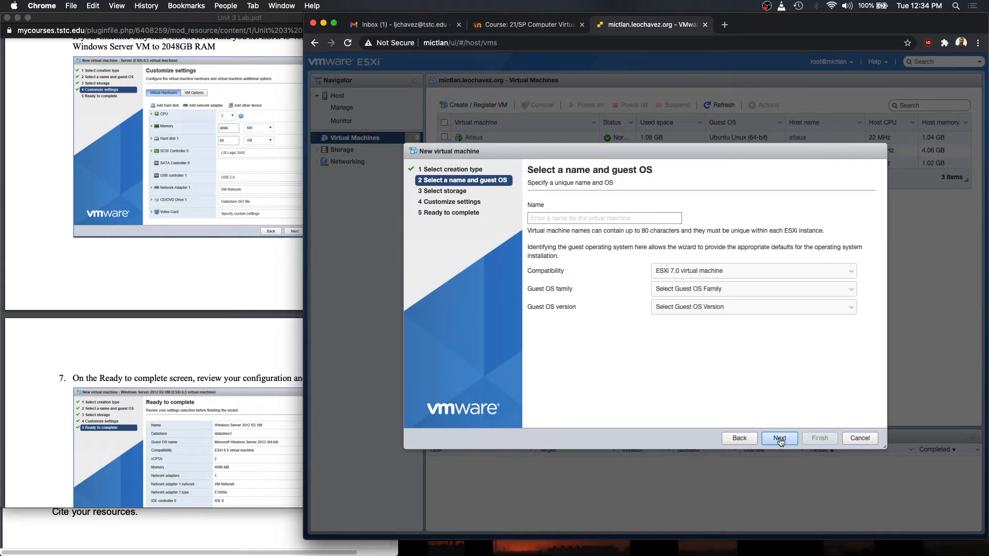
type("asdf")
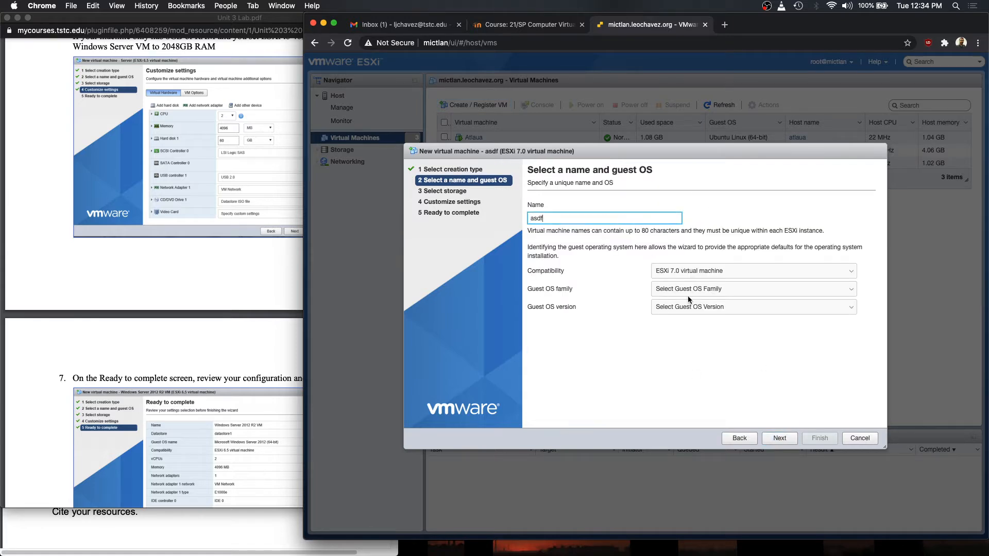
left_click(690, 289)
left_click(671, 324)
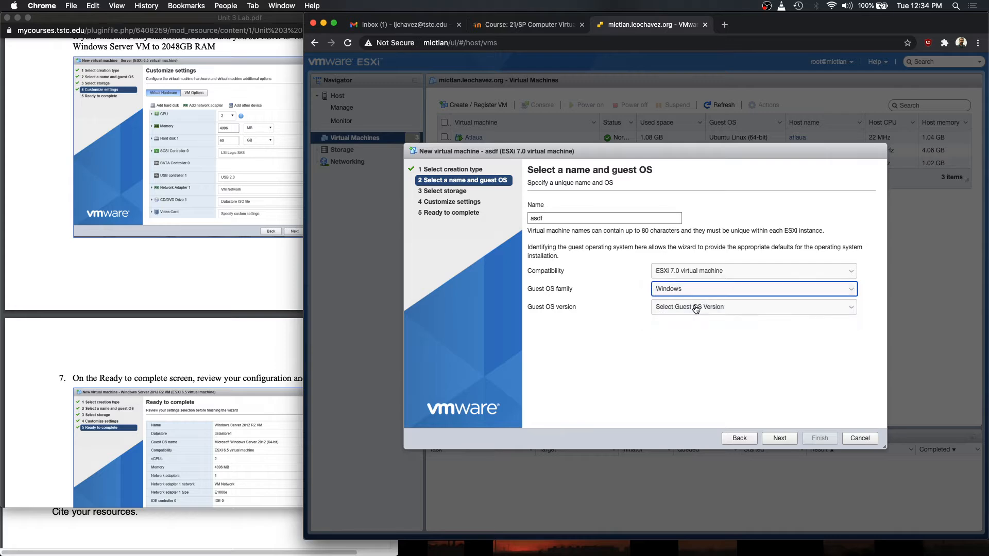
left_click(700, 307)
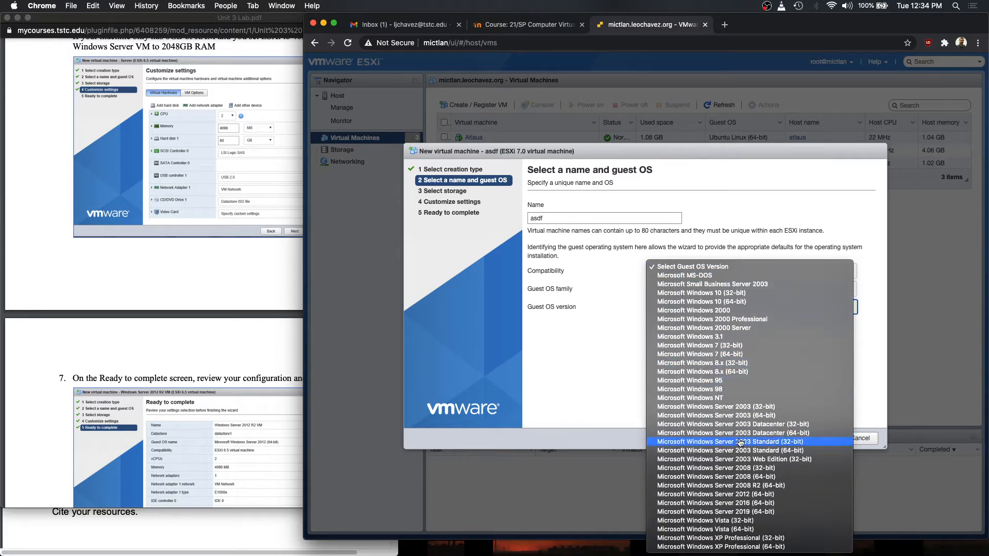
left_click(750, 495)
- Advance past storage to Customize settings and open CD/DVD Drive 1's media source choices
left_click(779, 438)
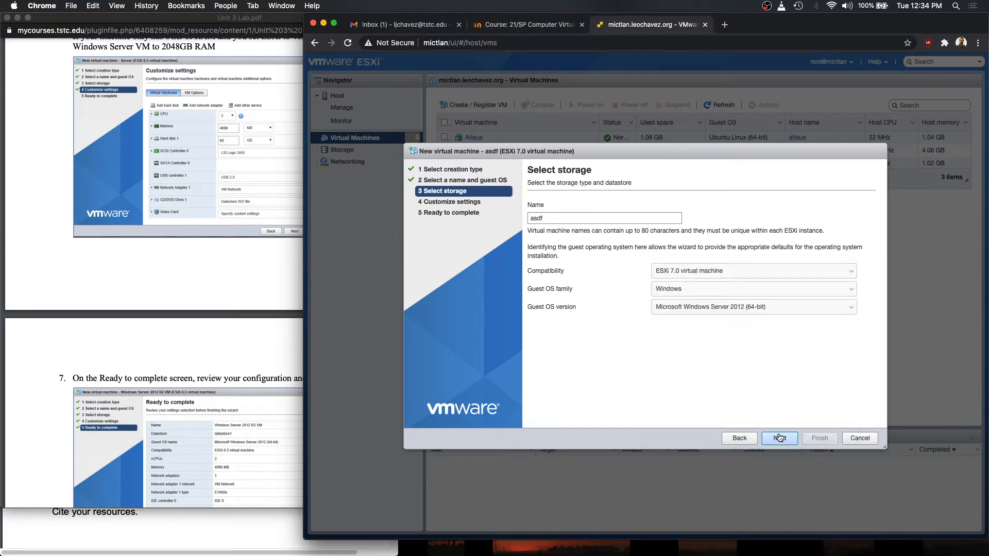
left_click(778, 438)
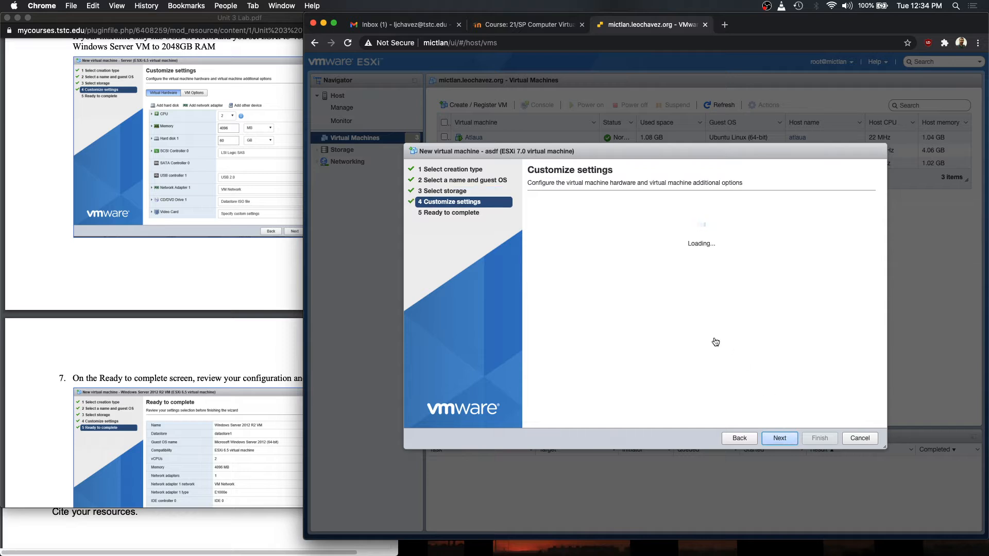
scroll(621, 334, "down", 1)
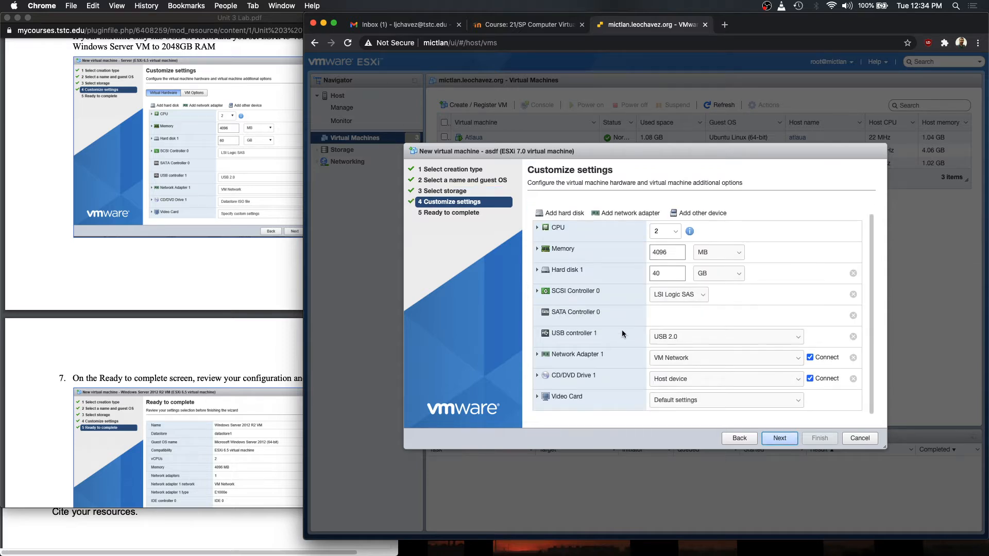
left_click(682, 382)
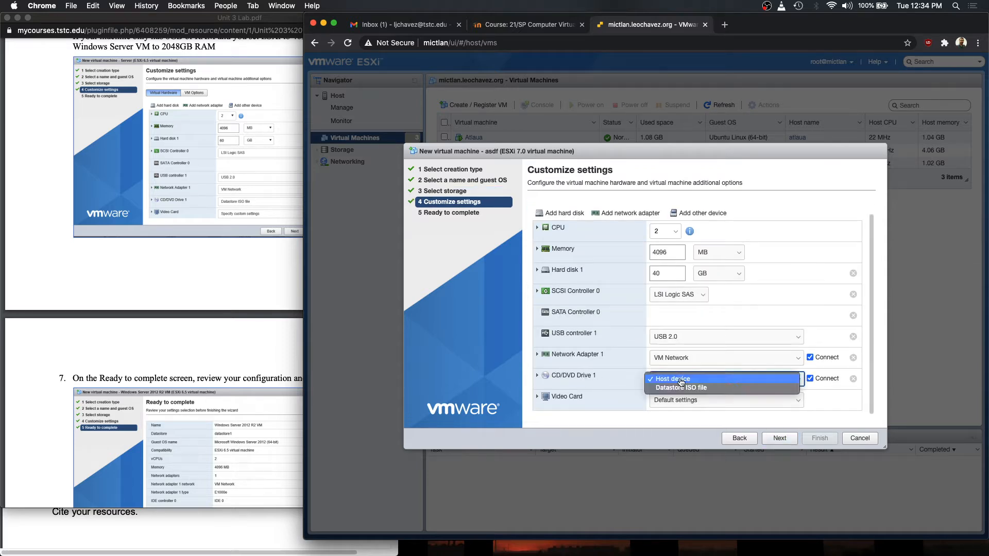
- Set CD/DVD Drive 1 to Datastore ISO file, browsing the ISO folder but closing without choosing an image
left_click(678, 391)
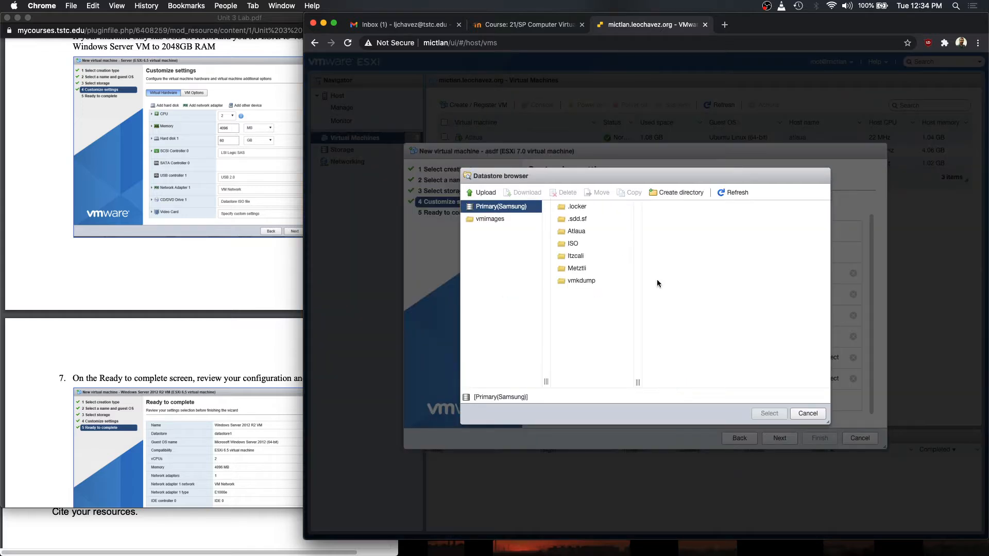
left_click(630, 246)
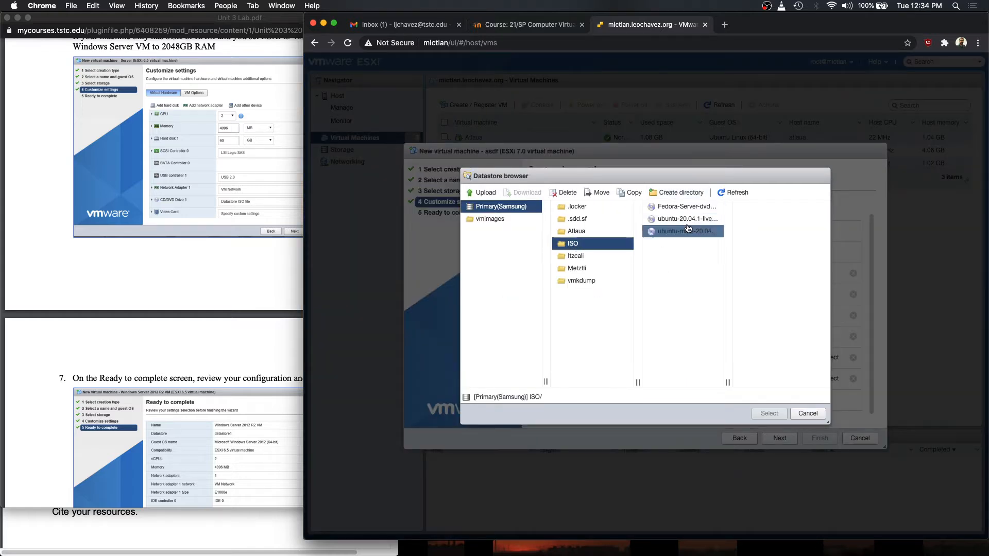
left_click(704, 218)
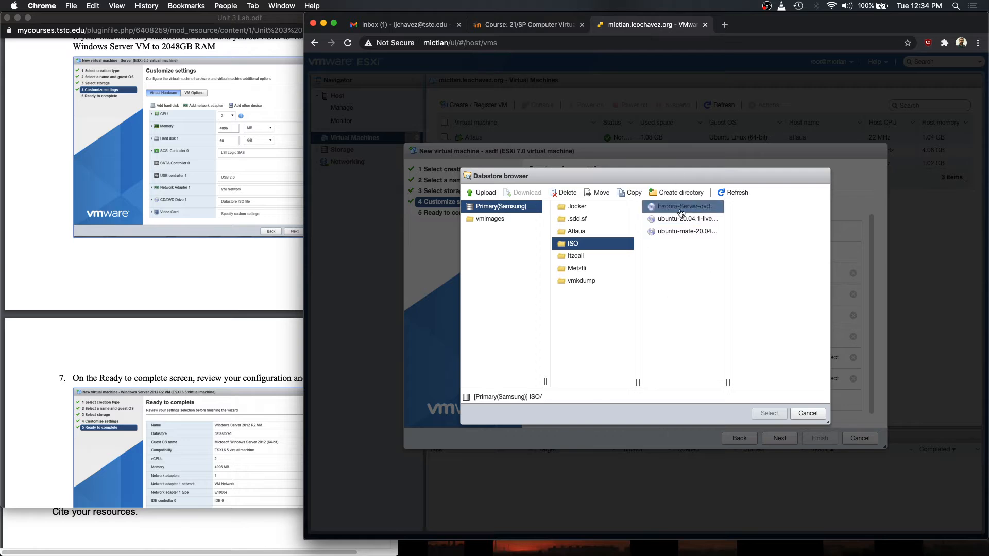
left_click(807, 415)
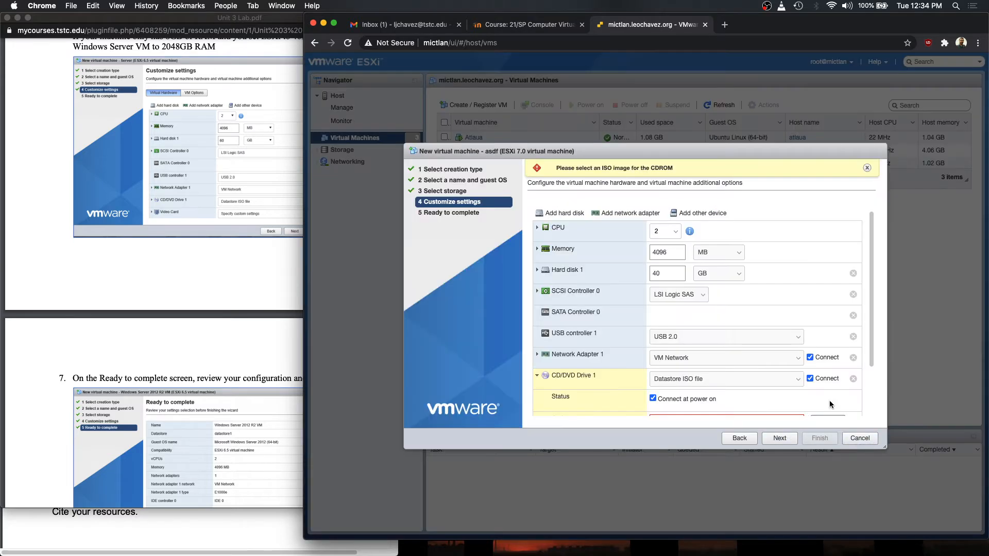
- Bring the lab PDF in front of the wizard at steps 7–9
scroll(619, 363, "up", 3)
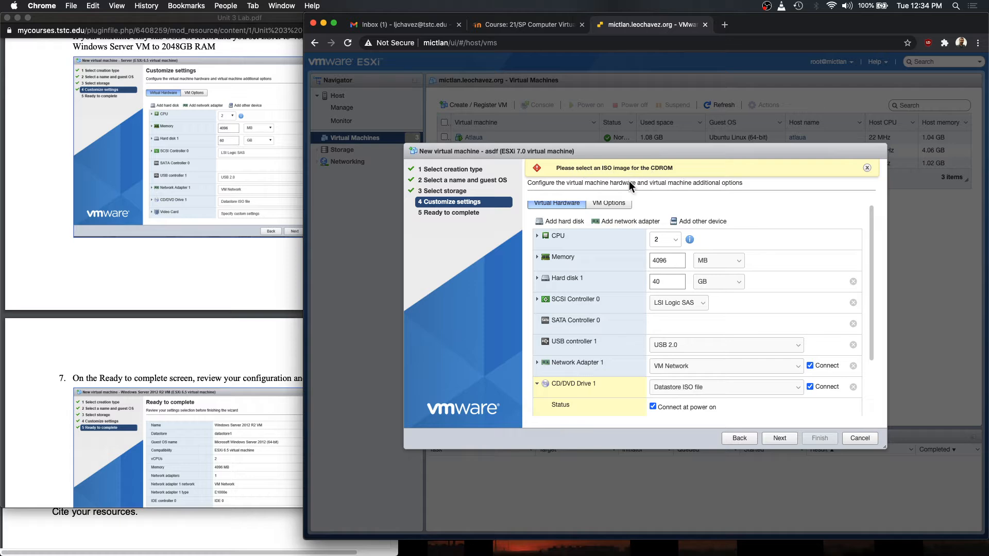
scroll(670, 248, "down", 3)
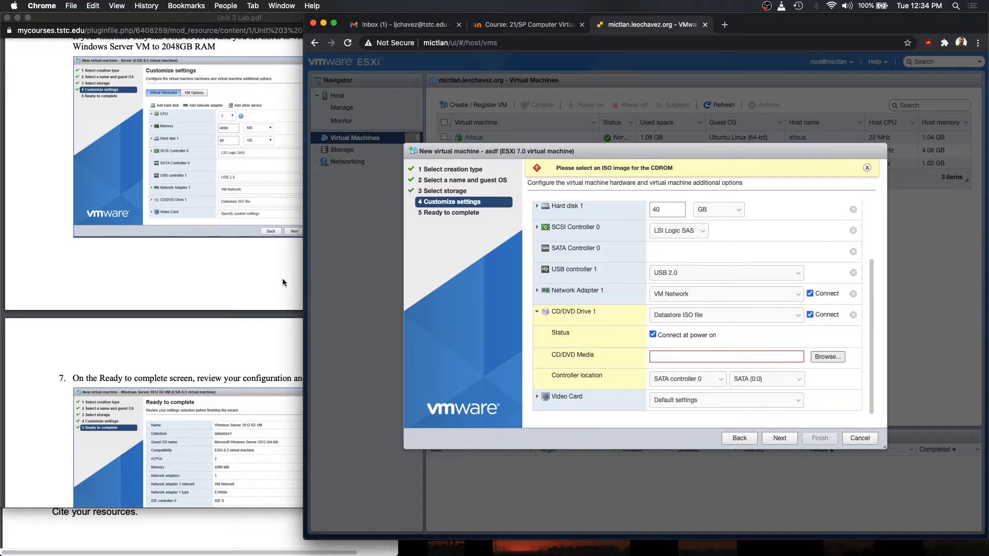
left_click(241, 265)
scroll(252, 284, "down", 5)
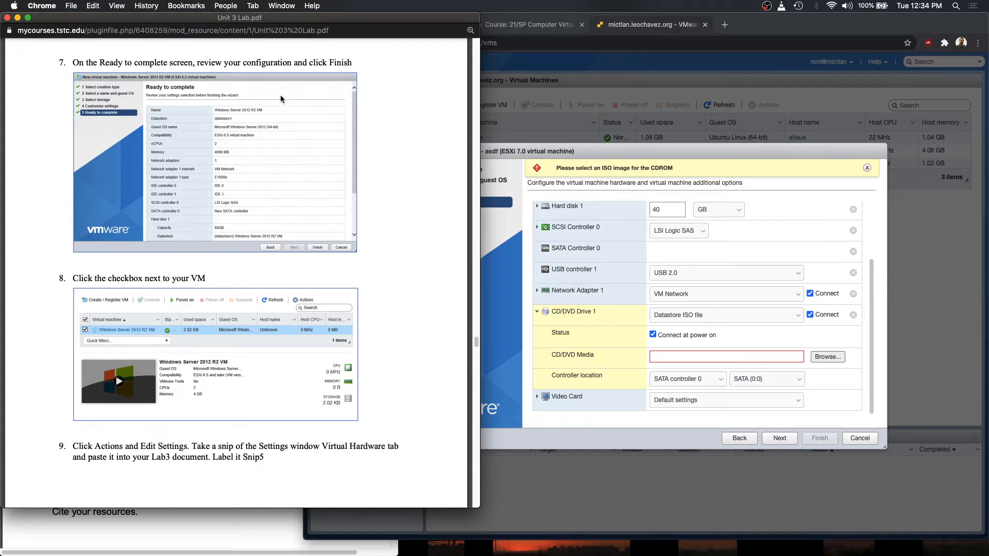
- Read lab steps 8–9 through to step 10, then return to the new-VM wizard's Customize settings
scroll(187, 288, "down", 2)
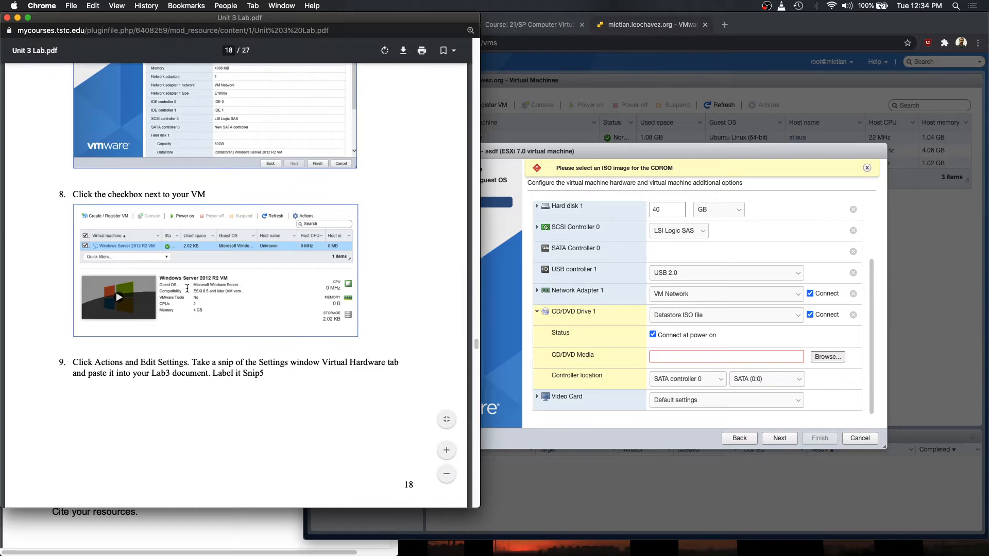
scroll(187, 288, "down", 2)
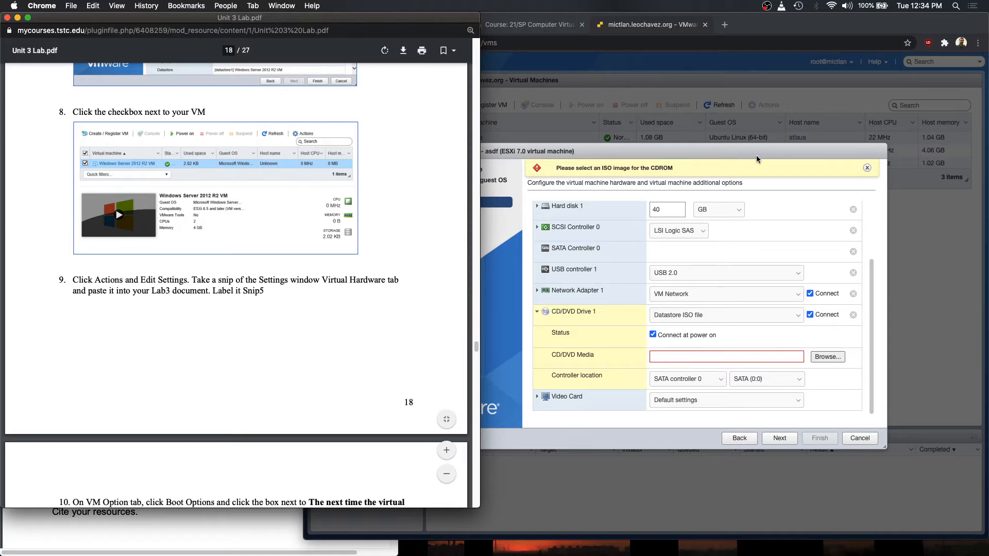
left_click(683, 155)
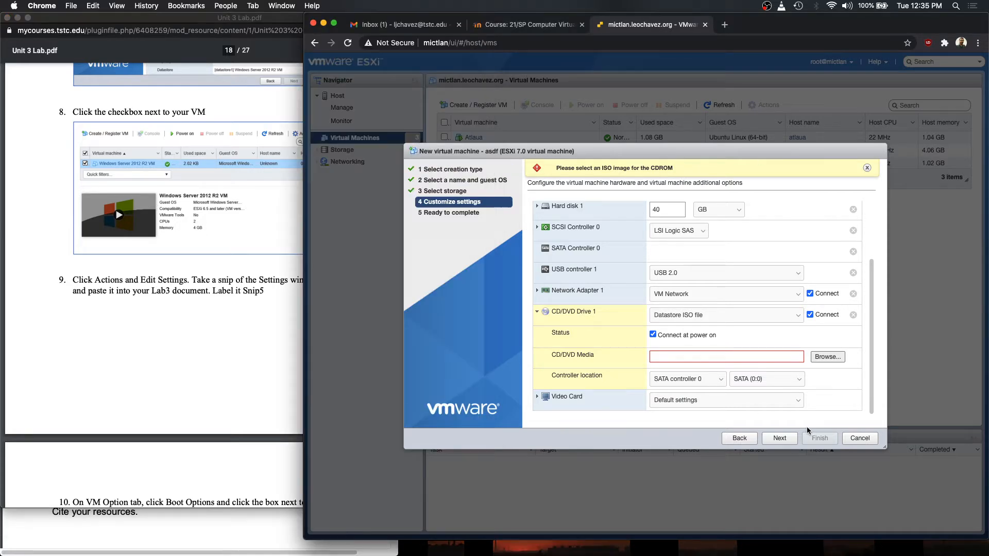
- Cancel the asdf wizard, open the Itzcali Fedora VM's summary, and cross-check it against the lab PDF
left_click(860, 438)
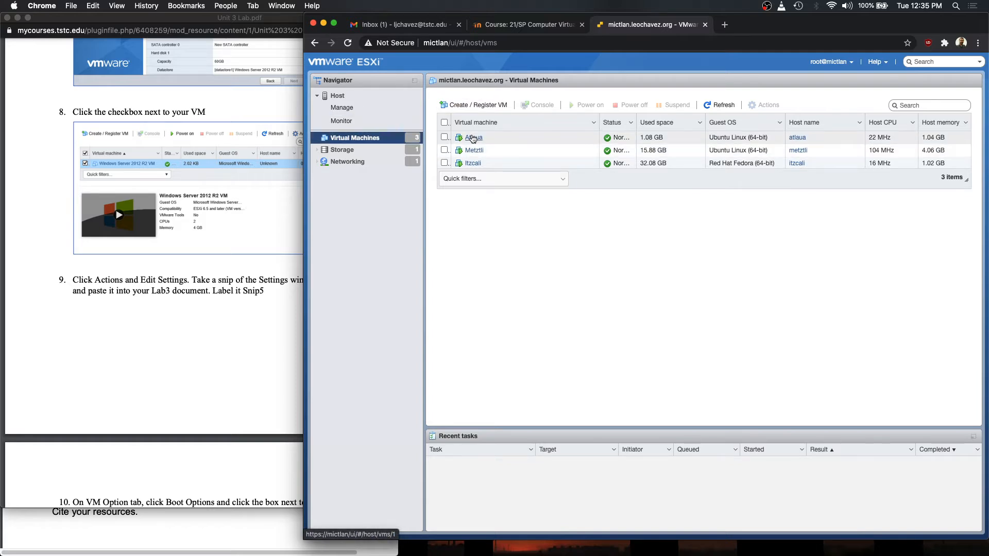
left_click(472, 164)
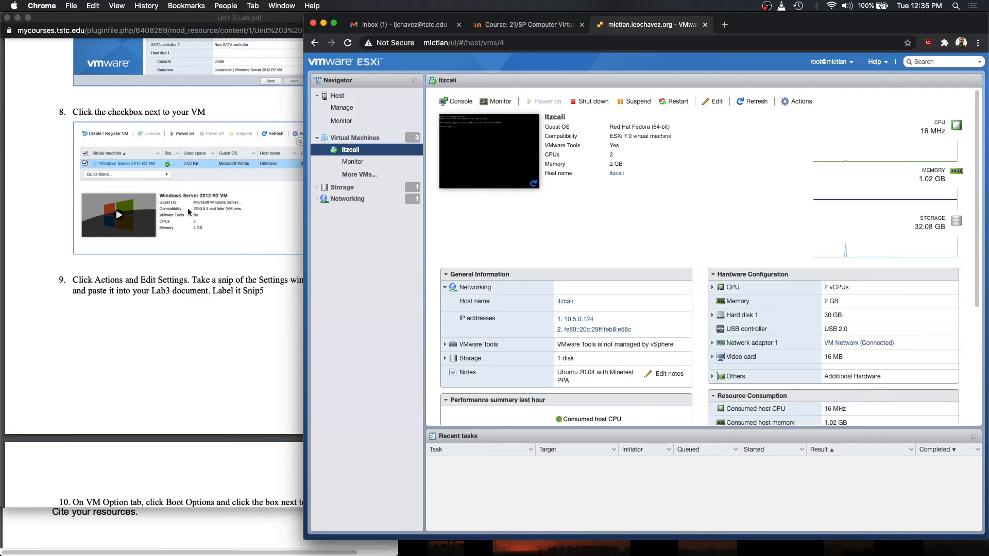
left_click(182, 293)
scroll(206, 267, "down", 5)
scroll(207, 272, "up", 3)
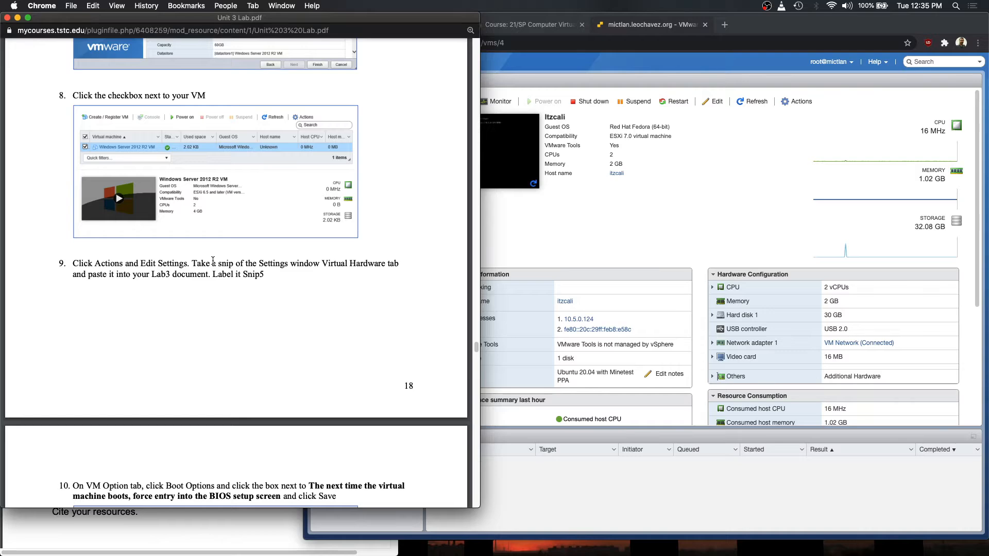
scroll(212, 260, "down", 4)
scroll(213, 255, "up", 5)
left_click(554, 222)
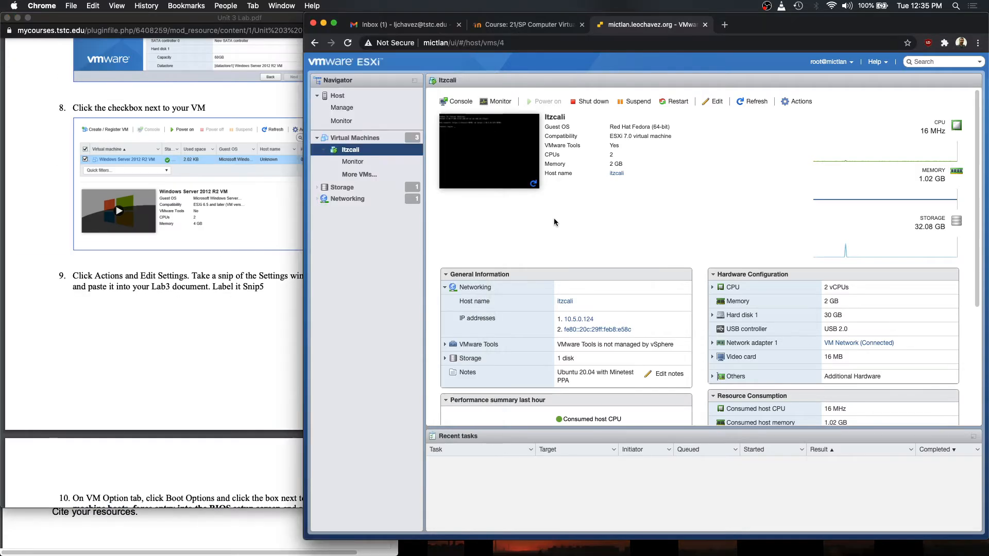
left_click(486, 150)
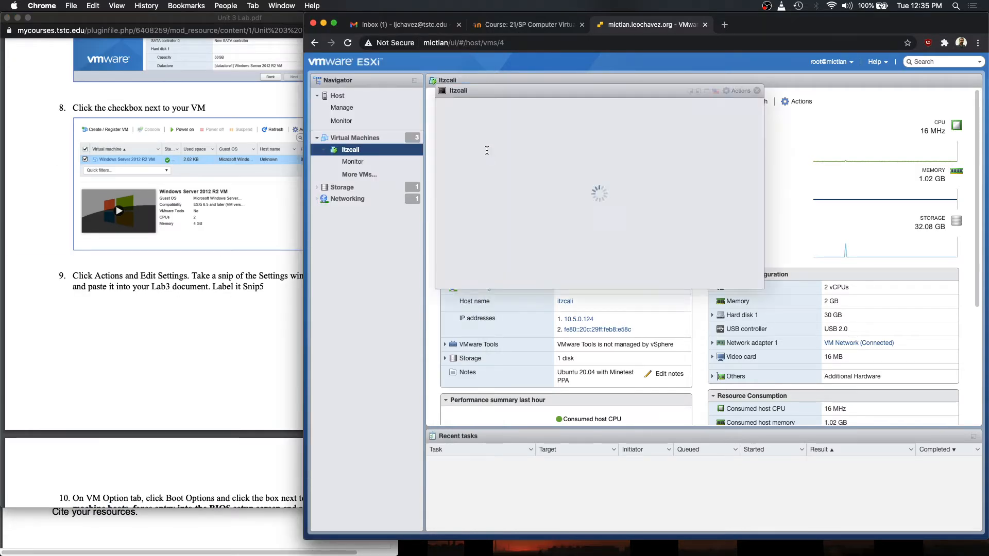
left_click_drag(552, 93, 546, 122)
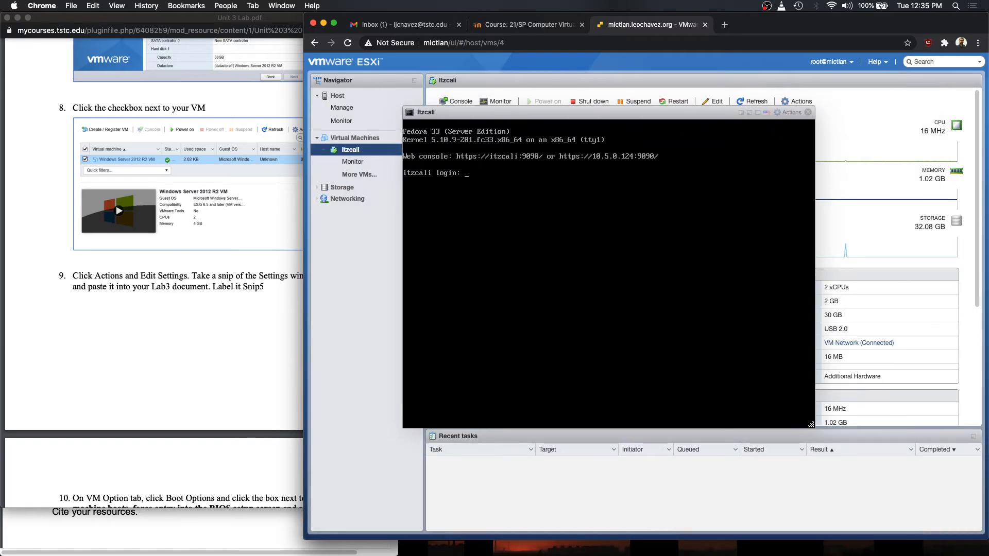
left_click(809, 113)
left_click(455, 103)
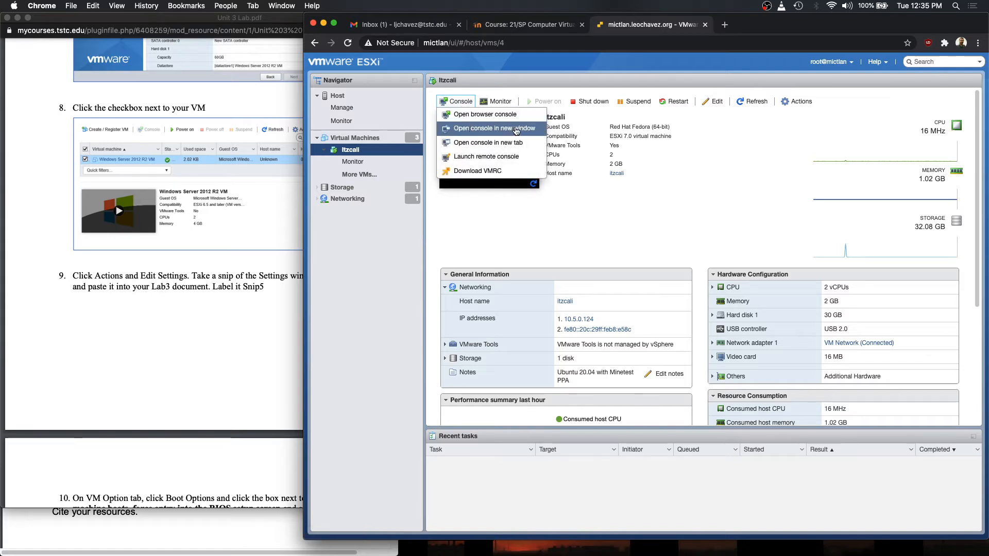
left_click(482, 132)
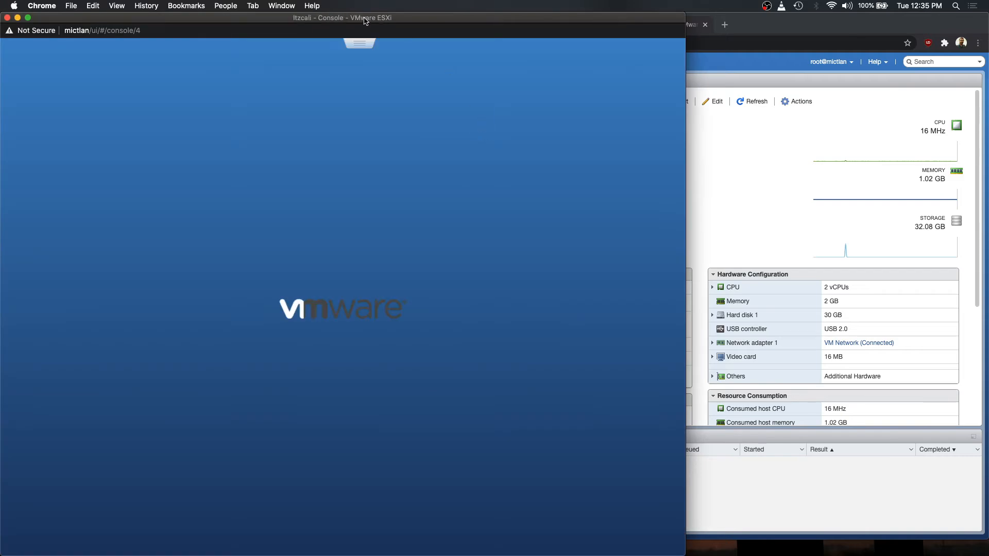
left_click_drag(364, 21, 611, 22)
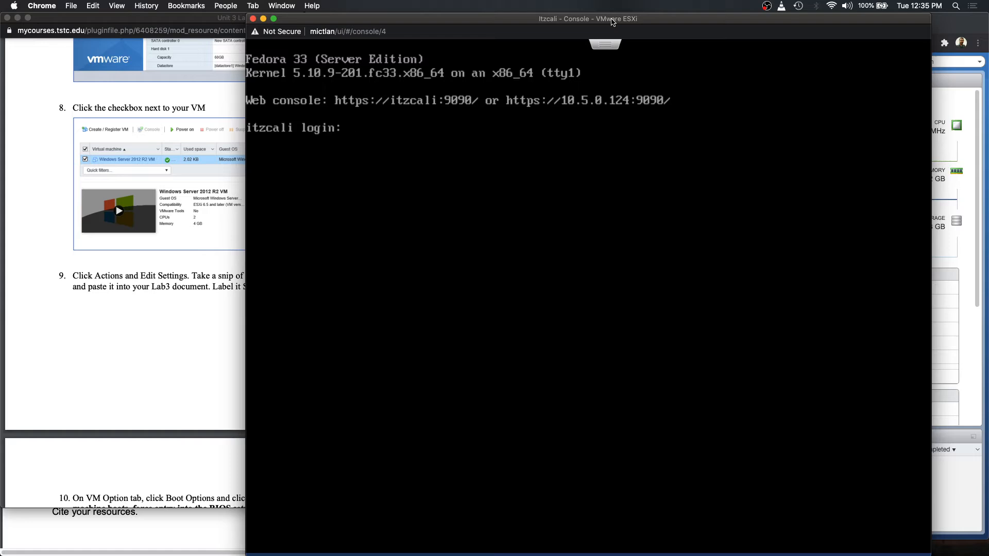
left_click(253, 19)
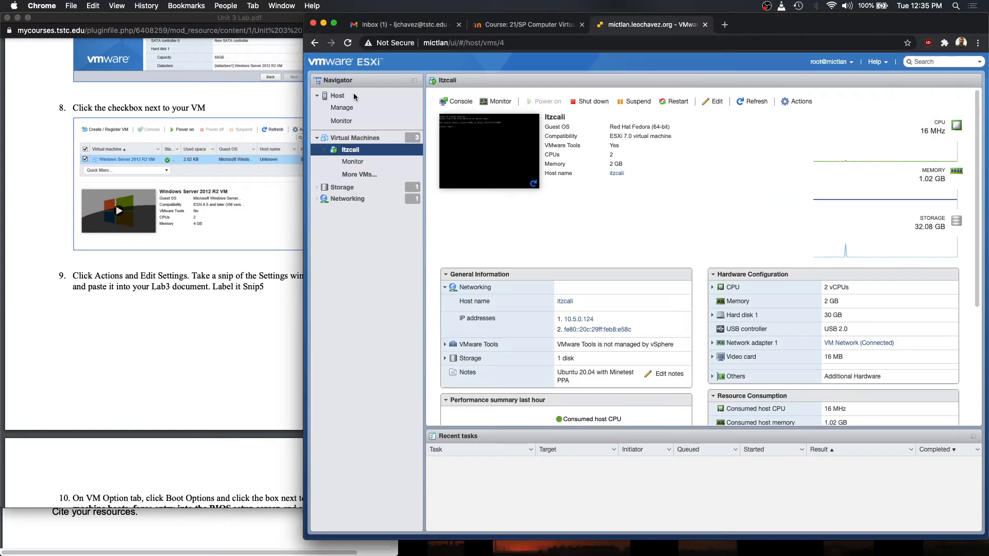
- Bring the lab PDF forward to step 10's VM Options instructions for forcing BIOS setup at boot
left_click(229, 281)
scroll(248, 285, "down", 3)
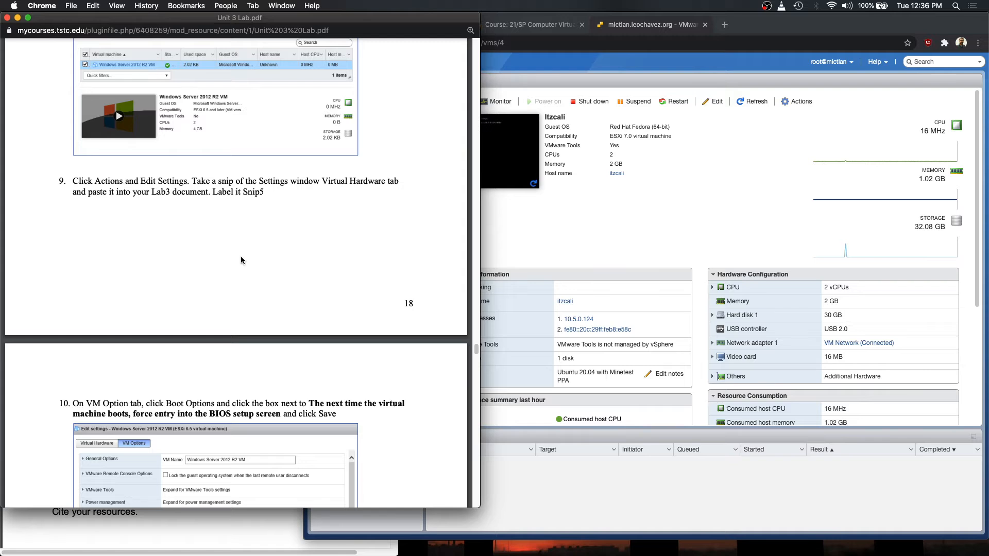
- Check the ESXi window, then read lab steps 10–12 on BIOS setup, powering on and opening the console
left_click(582, 215)
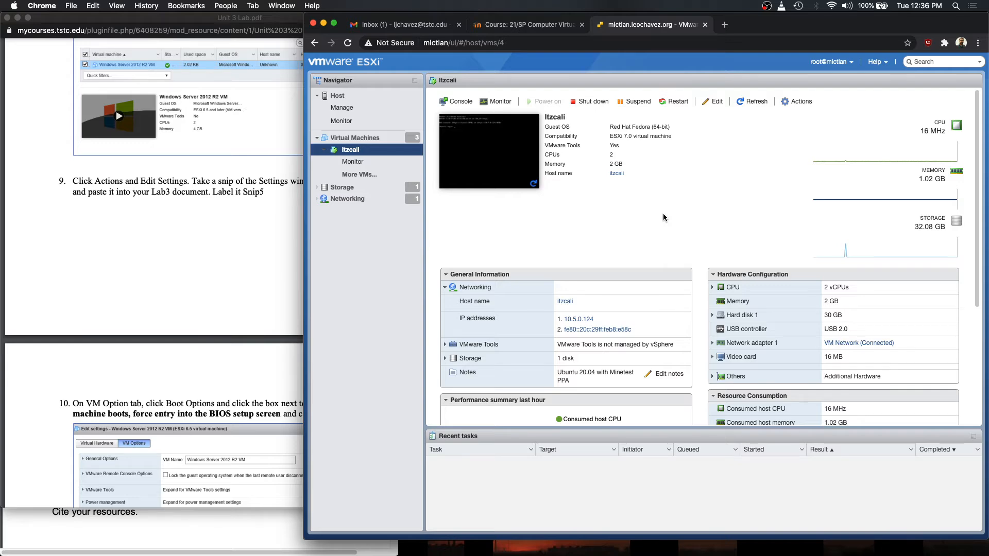
left_click(220, 244)
scroll(309, 222, "down", 5)
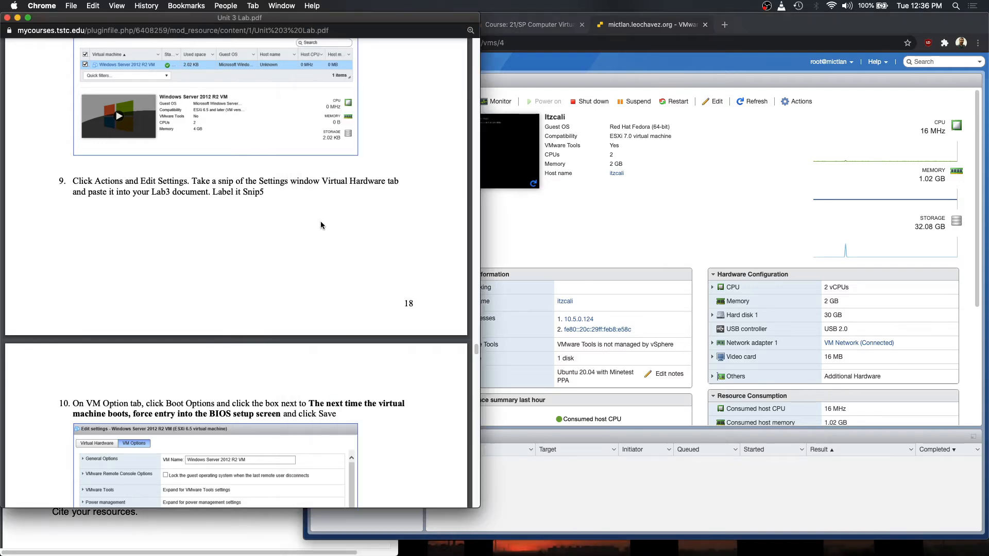
scroll(291, 224, "down", 3)
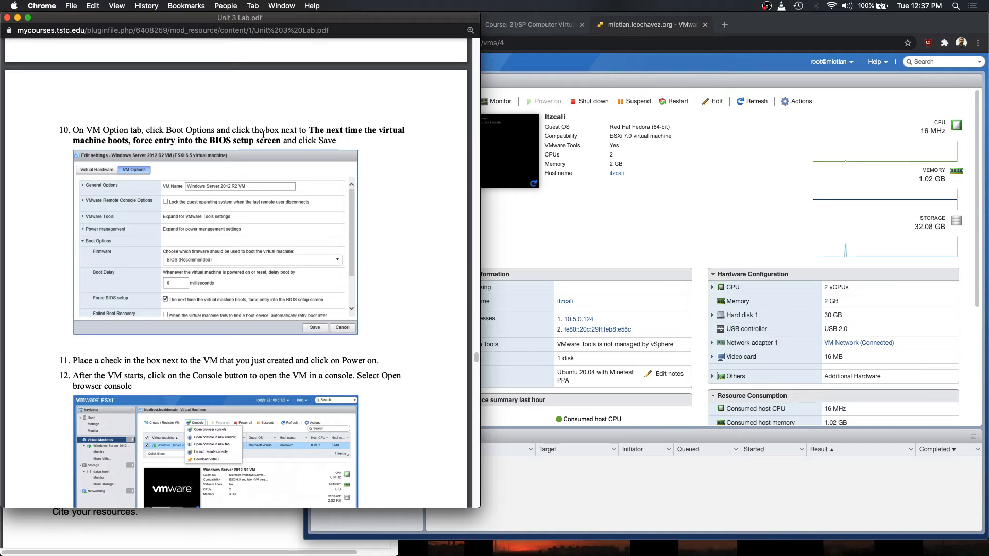
- Highlight step 10's force BIOS setup instruction in the lab PDF
scroll(326, 188, "down", 2)
scroll(326, 188, "up", 2)
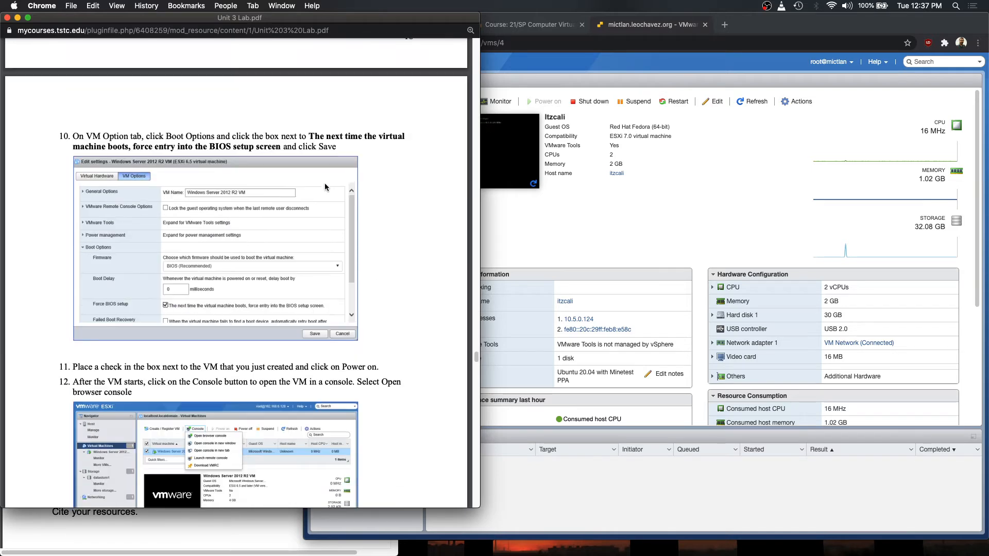
triple_click(74, 135)
left_click(264, 146)
left_click_drag(73, 147, 281, 148)
- Scroll the lab PDF to Activity 5, Working with Snapshots in ESXi, step 1 on page 22
scroll(327, 225, "down", 10)
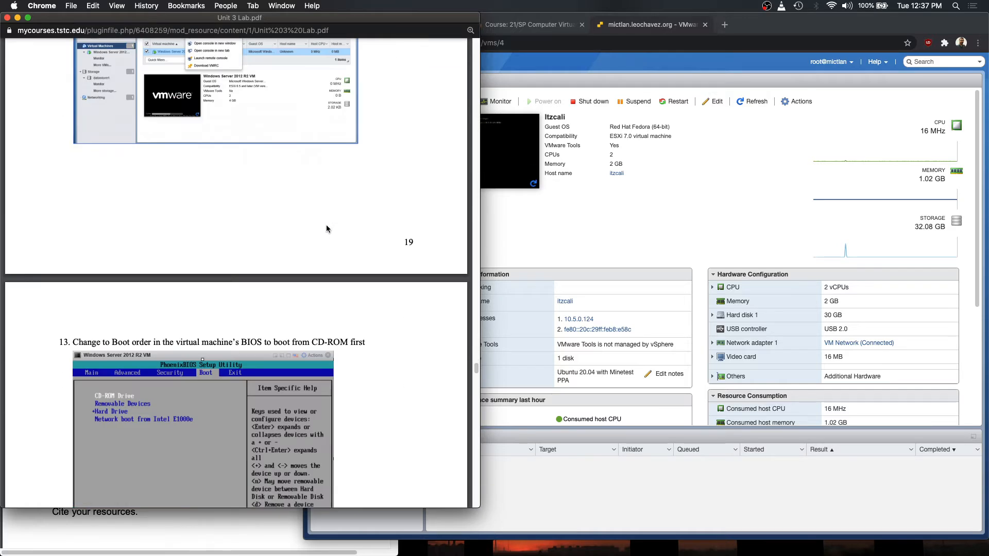
scroll(281, 227, "down", 5)
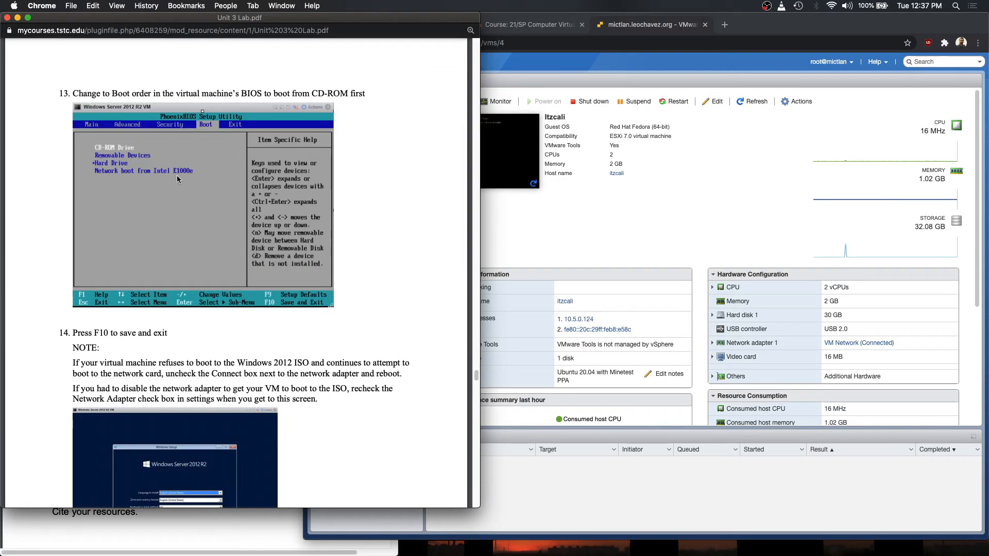
scroll(270, 275, "down", 7)
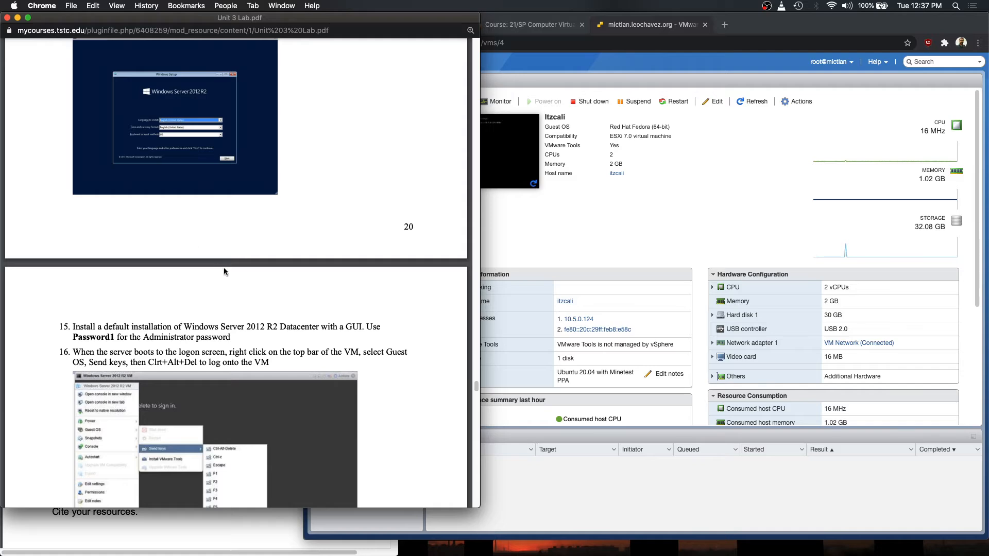
scroll(225, 283, "up", 4)
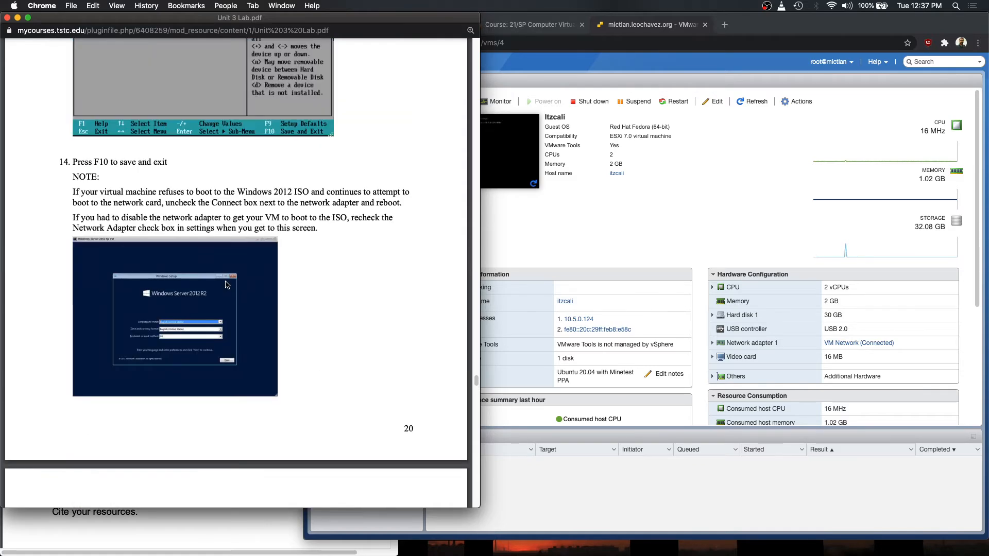
scroll(226, 285, "up", 10)
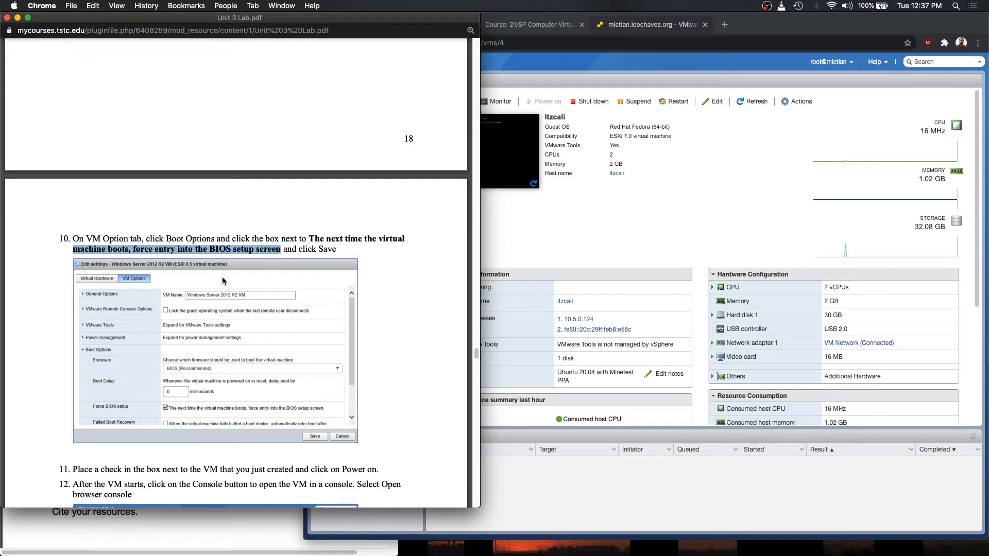
scroll(223, 278, "up", 6)
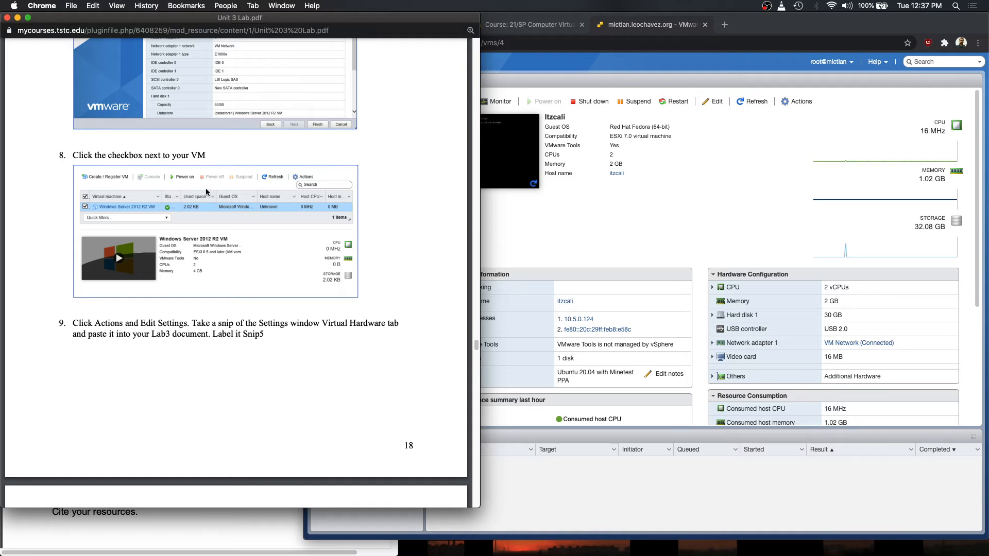
scroll(216, 307, "down", 8)
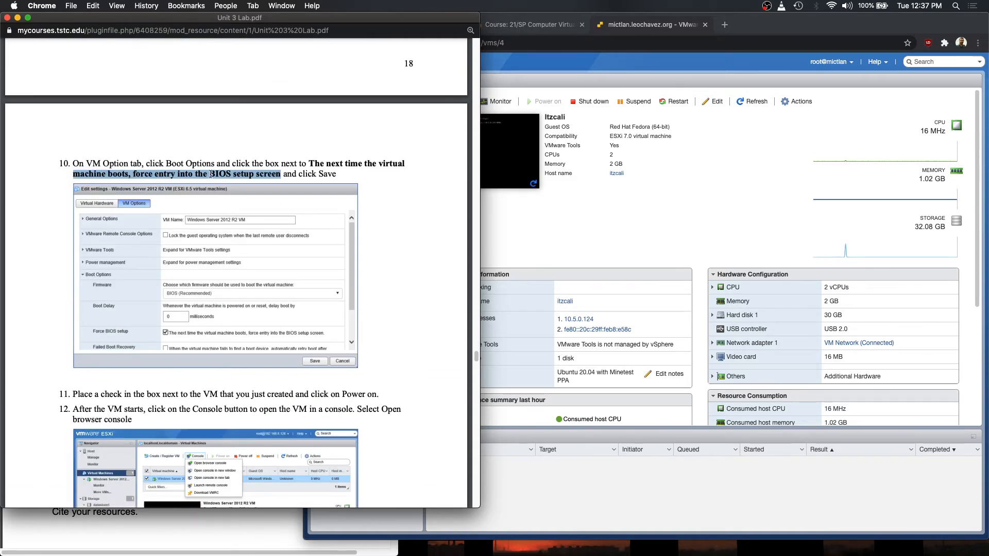
scroll(199, 287, "down", 7)
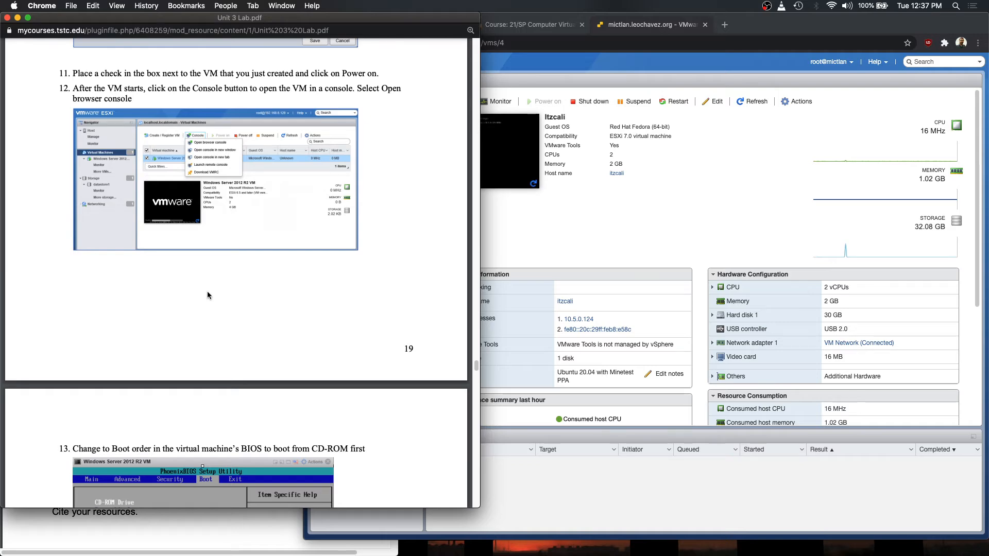
scroll(207, 295, "down", 20)
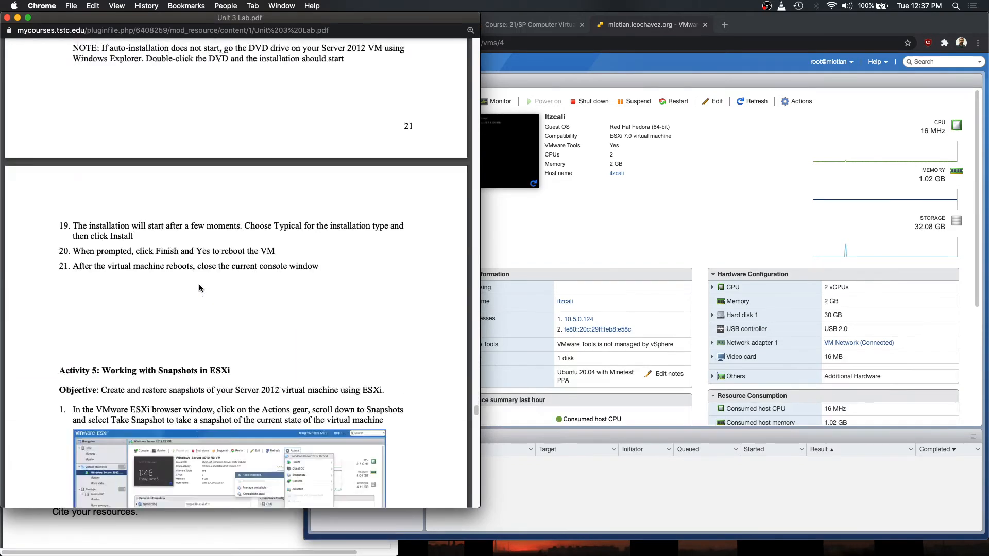
scroll(199, 288, "down", 3)
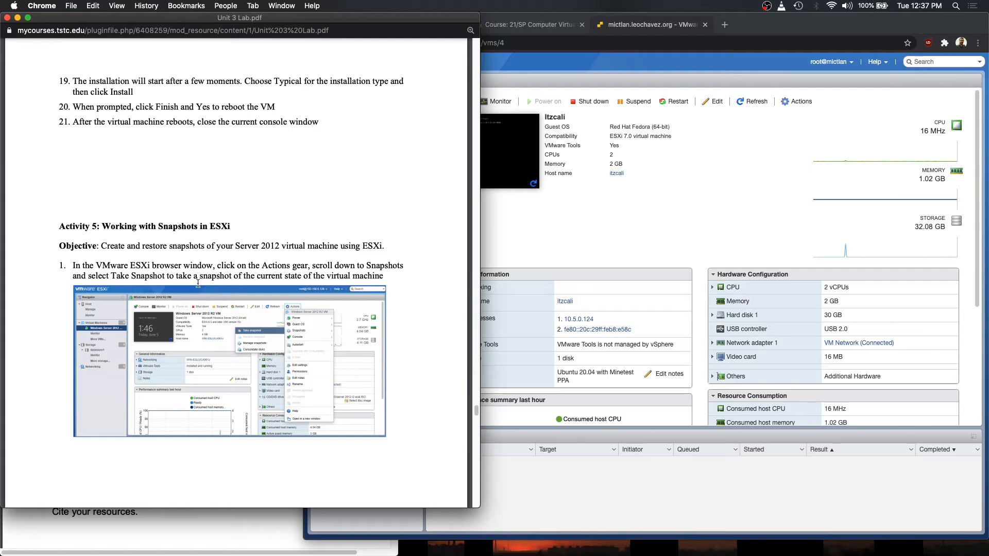
scroll(200, 285, "up", 9)
scroll(236, 294, "down", 12)
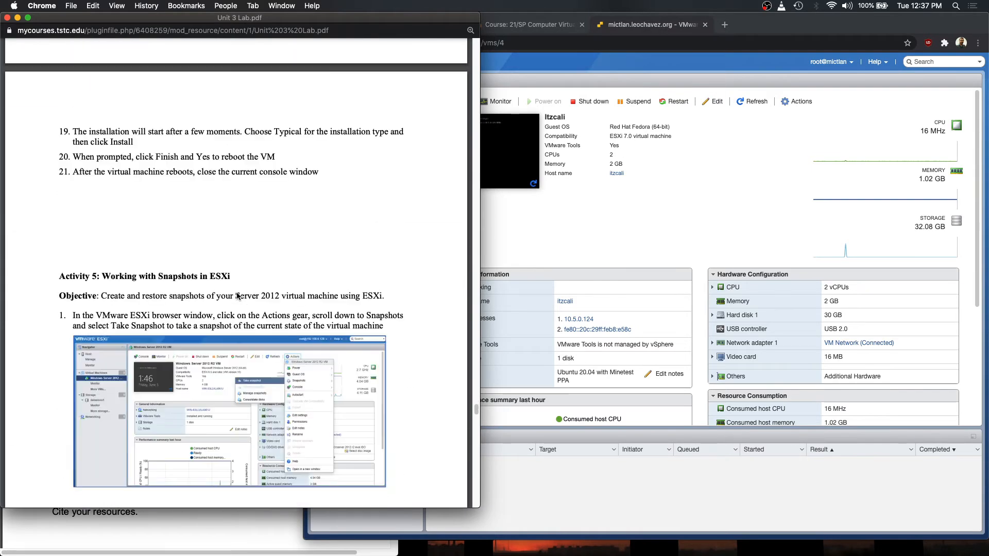
scroll(236, 292, "up", 2)
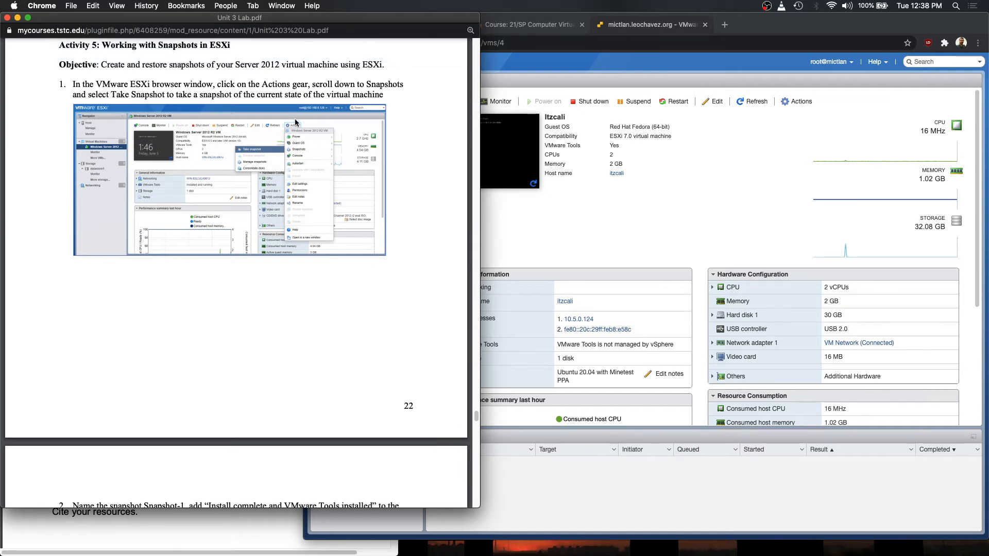
- In the ESXi host client, look over the virtual machine's Actions > Snapshots menu
left_click(730, 187)
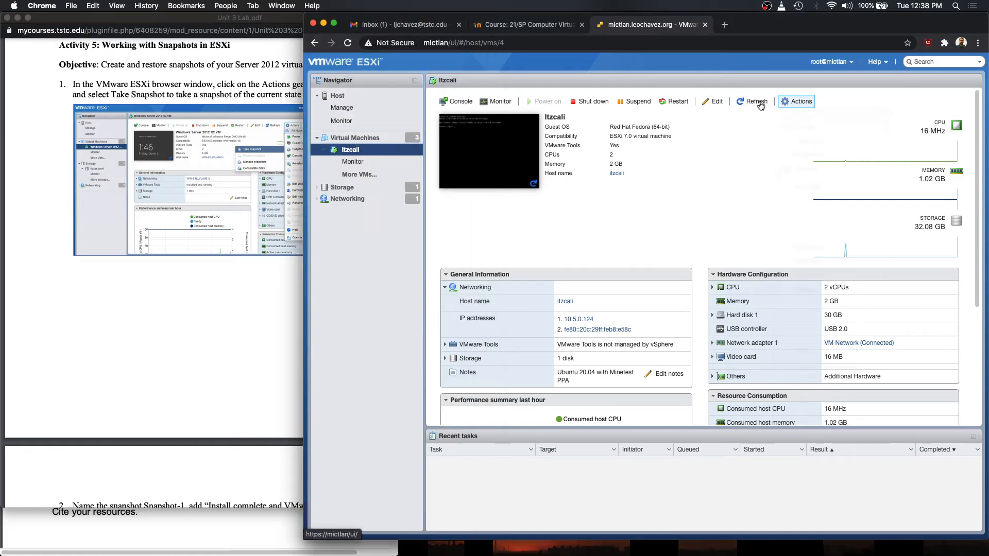
left_click(797, 101)
mouse_move(806, 157)
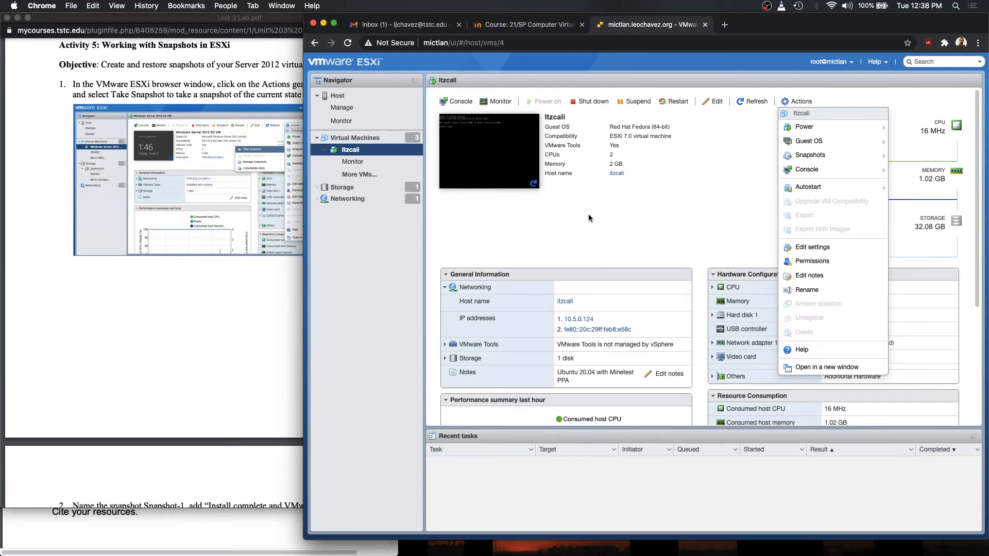
- Back in the lab PDF, scroll through the snapshot activity steps
left_click(247, 200)
scroll(290, 233, "down", 10)
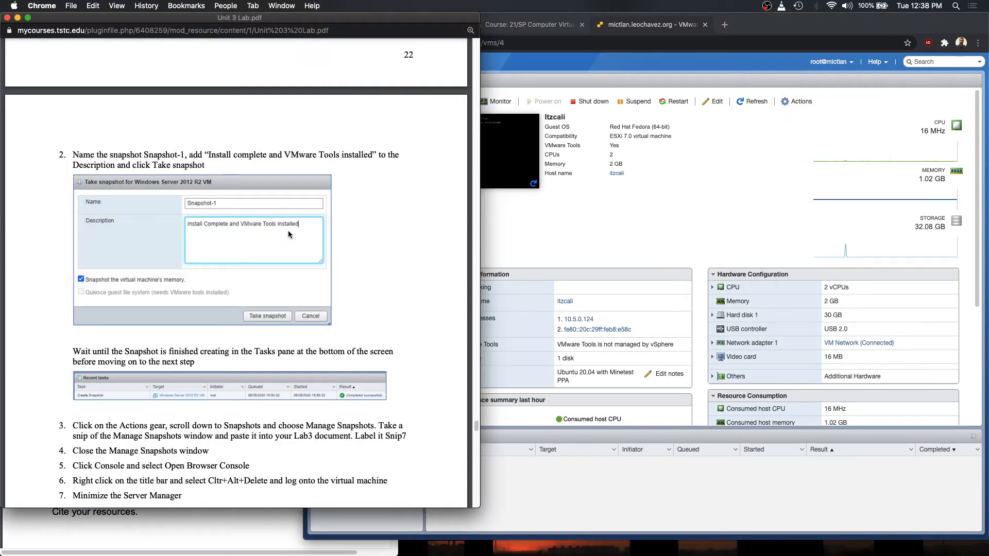
scroll(288, 230, "down", 6)
scroll(288, 229, "up", 3)
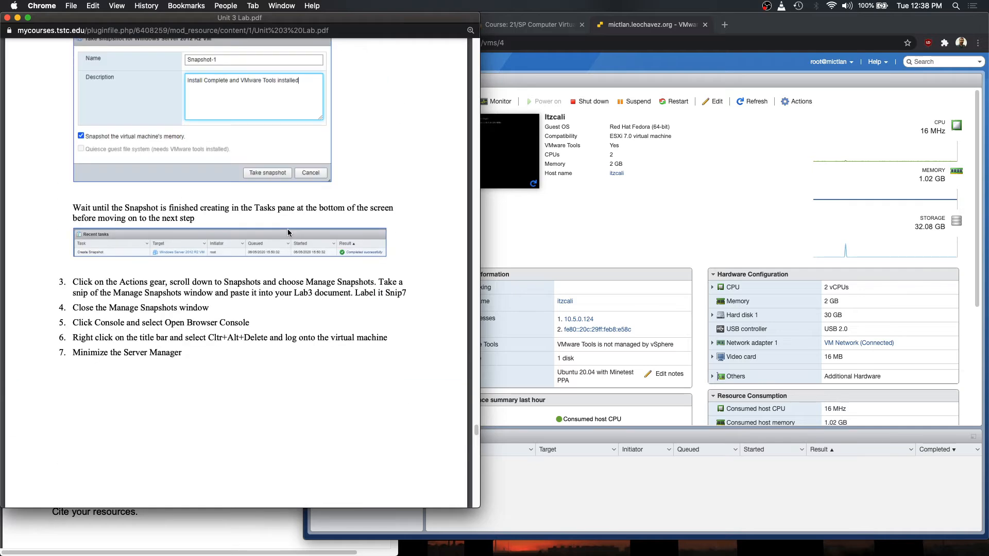
scroll(288, 233, "down", 10)
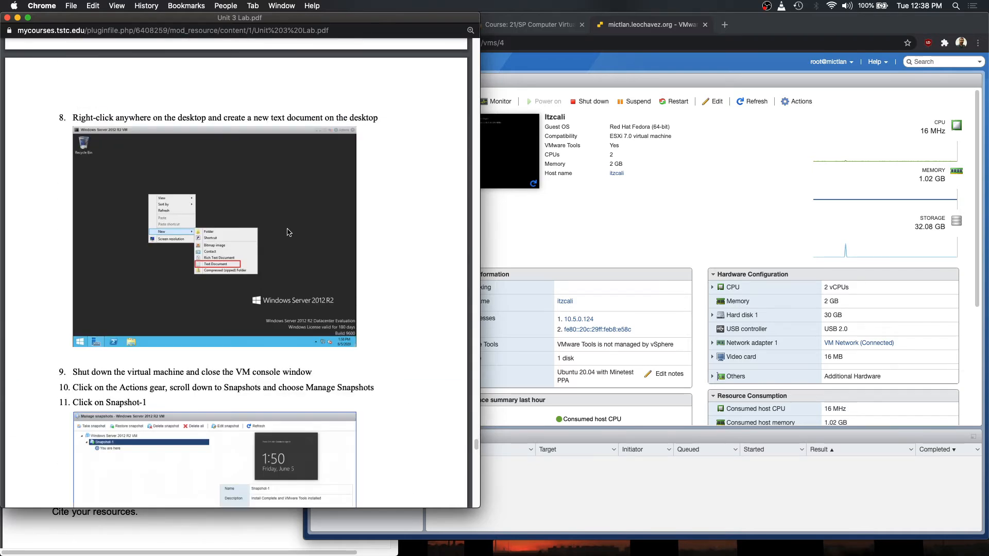
scroll(235, 233, "down", 5)
scroll(235, 232, "up", 4)
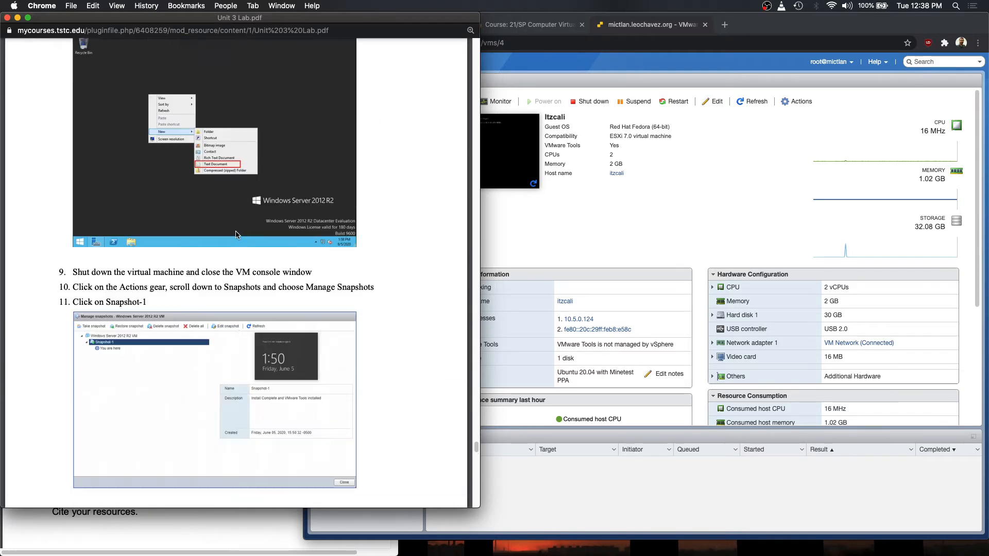
scroll(252, 225, "down", 3)
scroll(253, 223, "up", 5)
scroll(252, 220, "down", 4)
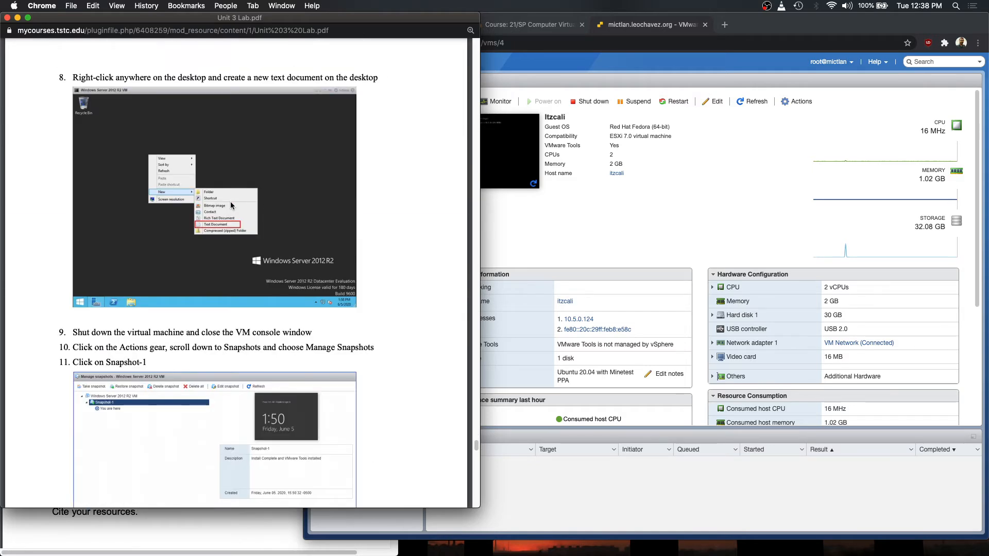
scroll(223, 225, "down", 4)
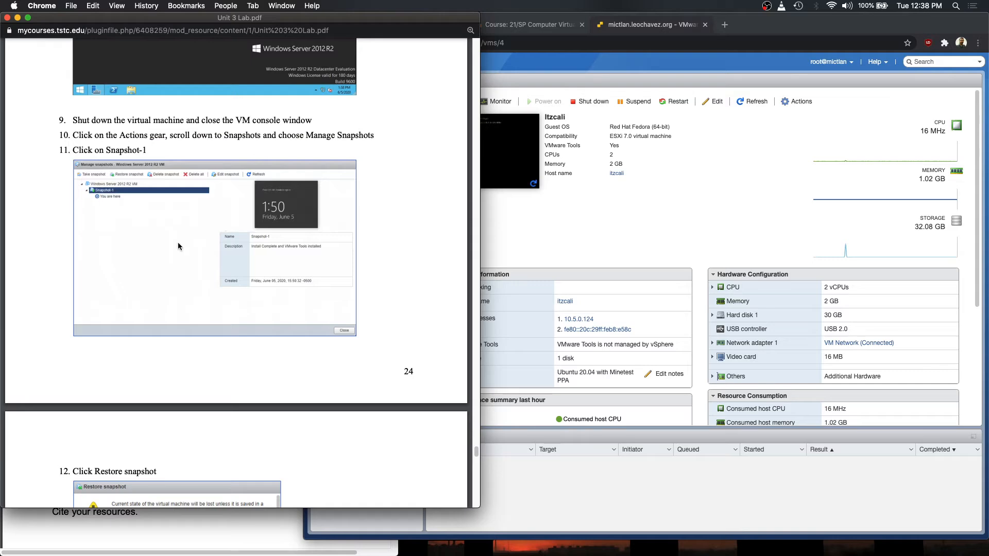
scroll(174, 245, "up", 4)
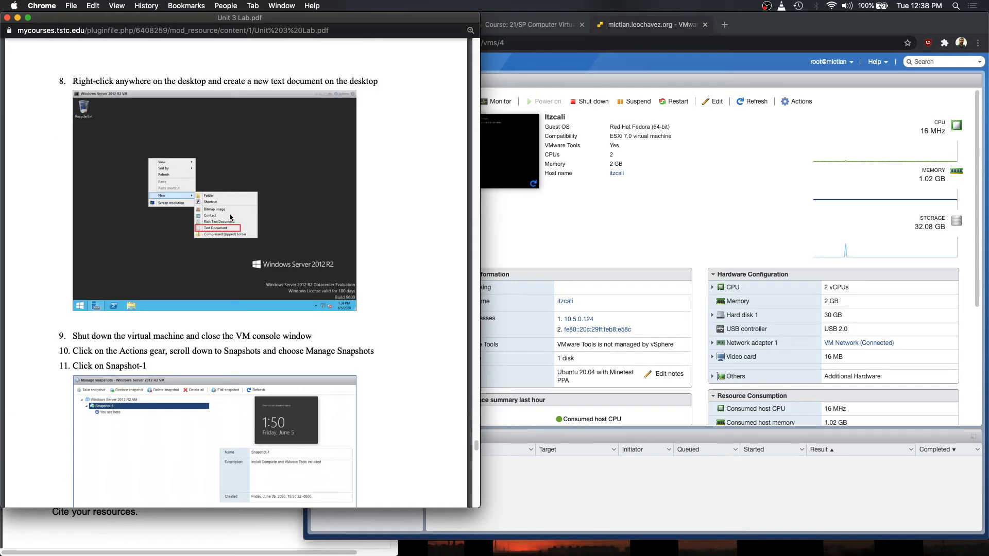
scroll(206, 247, "down", 4)
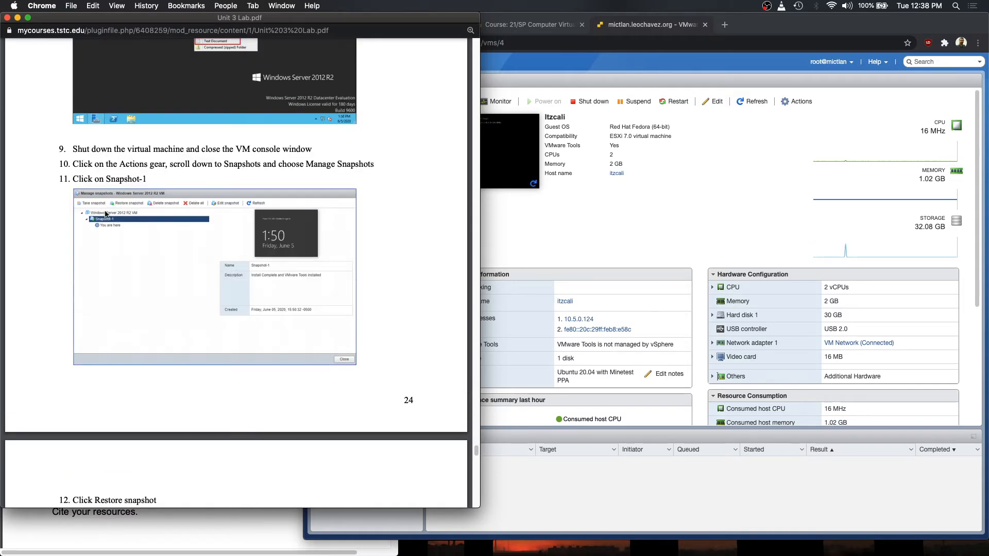
scroll(190, 234, "down", 10)
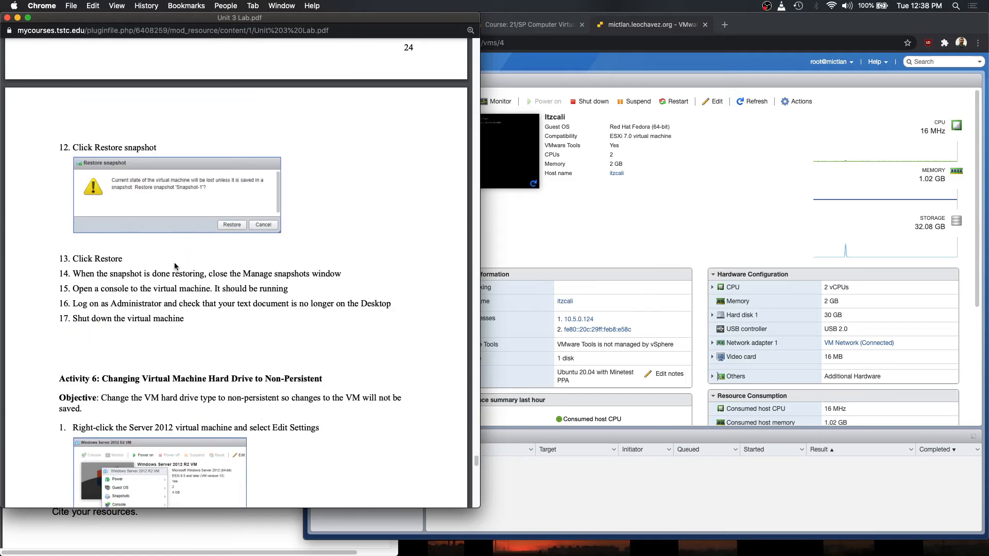
scroll(175, 266, "down", 2)
scroll(174, 260, "up", 7)
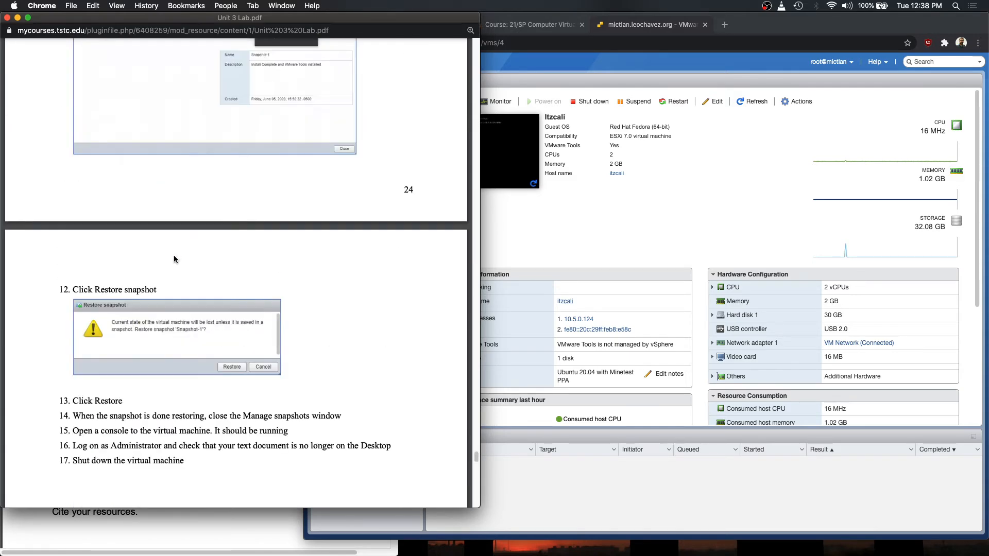
scroll(227, 296, "down", 4)
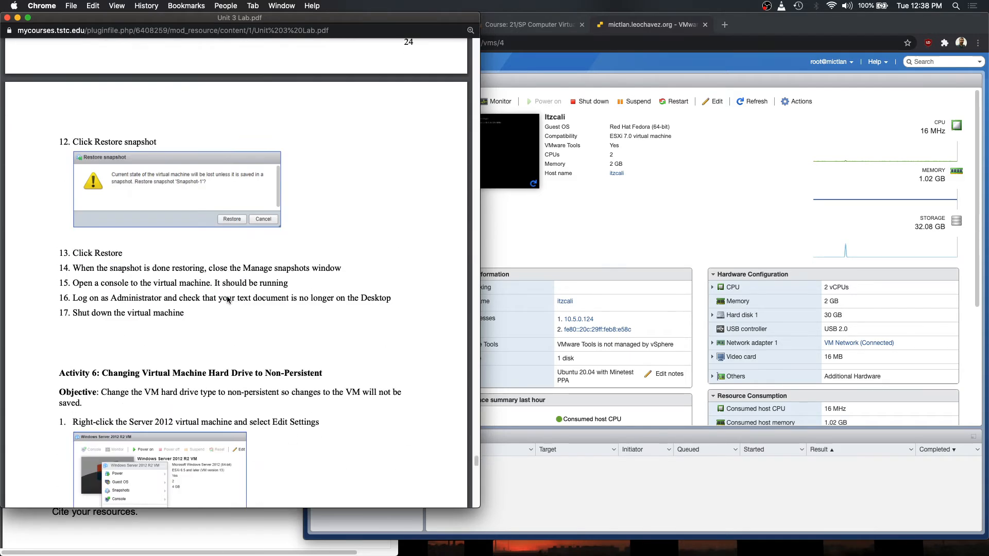
scroll(225, 297, "down", 3)
scroll(225, 296, "down", 1)
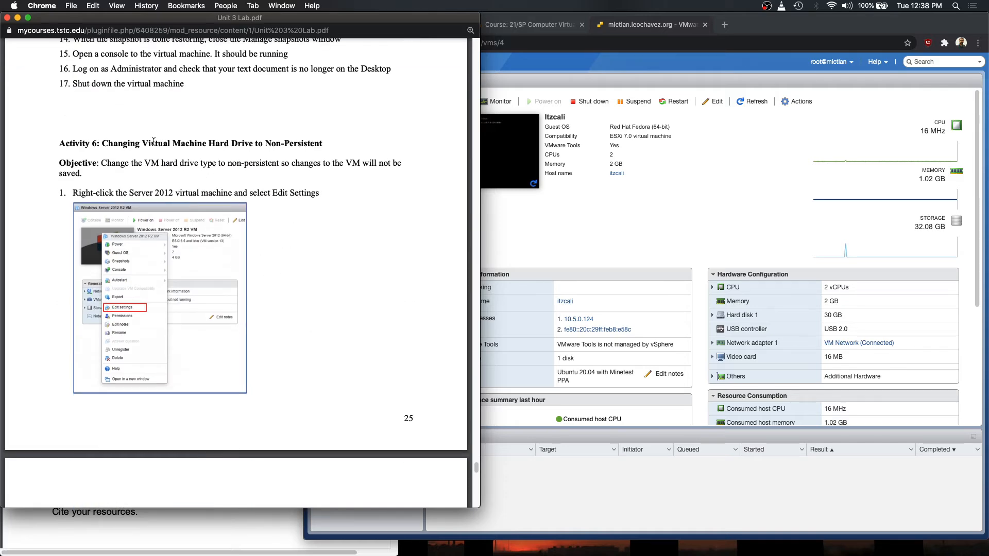
- Highlight the Activity 6 heading, read further, then drag the scrollbar back toward page 1
left_click_drag(142, 144, 361, 145)
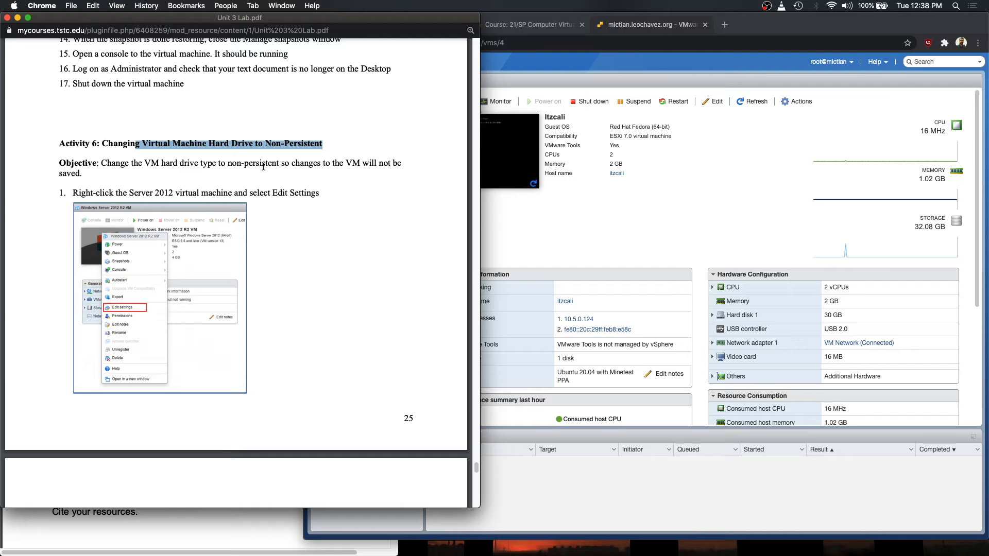
left_click(301, 238)
scroll(280, 261, "down", 10)
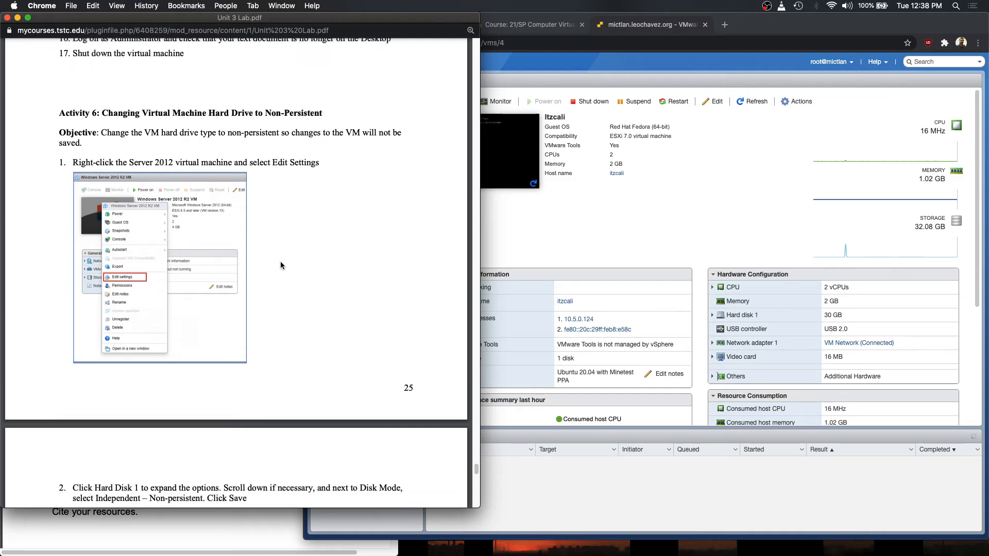
scroll(280, 261, "down", 3)
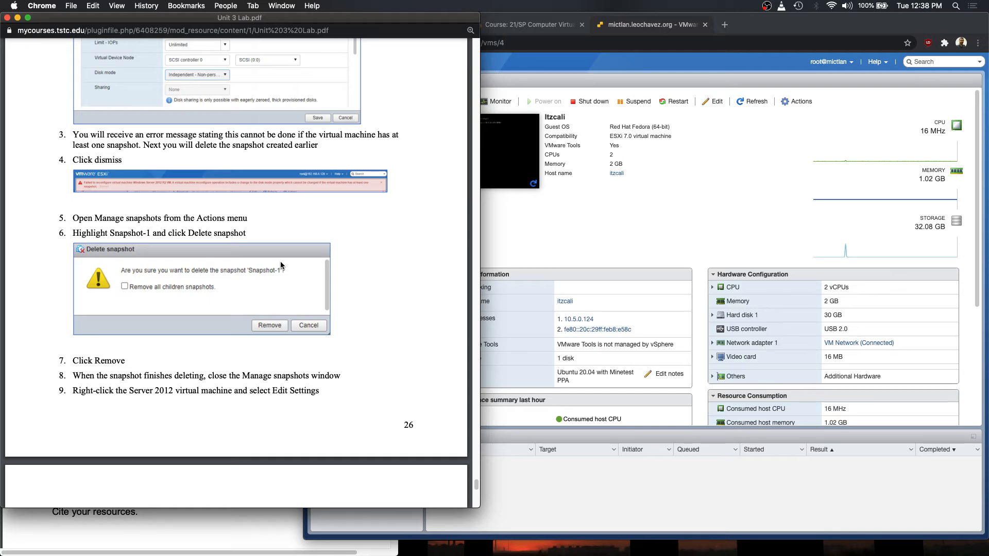
scroll(338, 263, "down", 9)
scroll(338, 258, "down", 7)
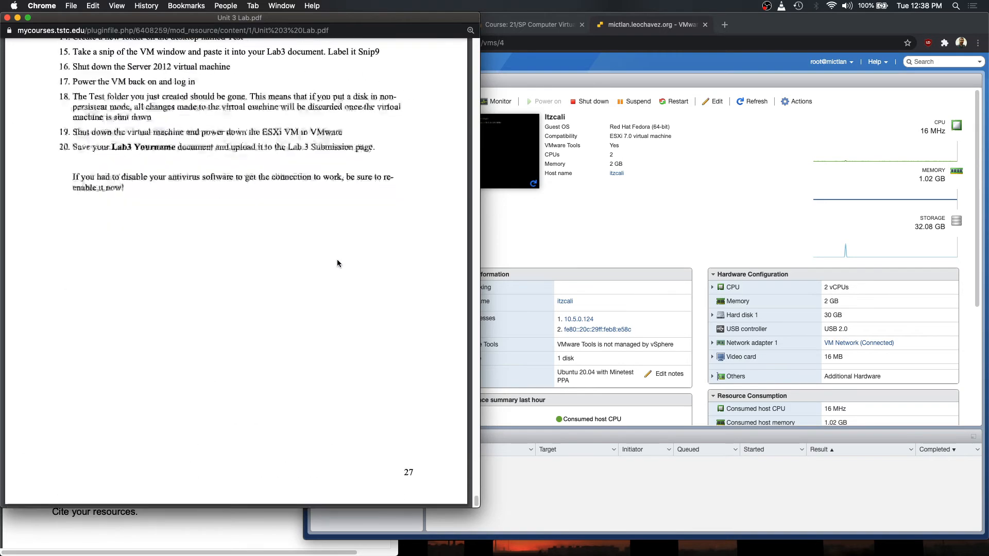
scroll(337, 259, "up", 10)
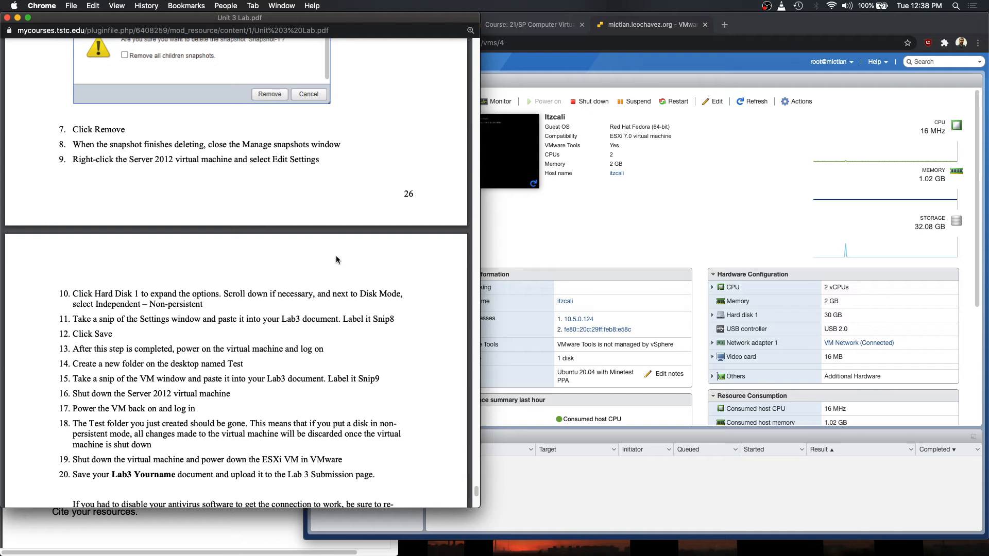
scroll(336, 259, "down", 6)
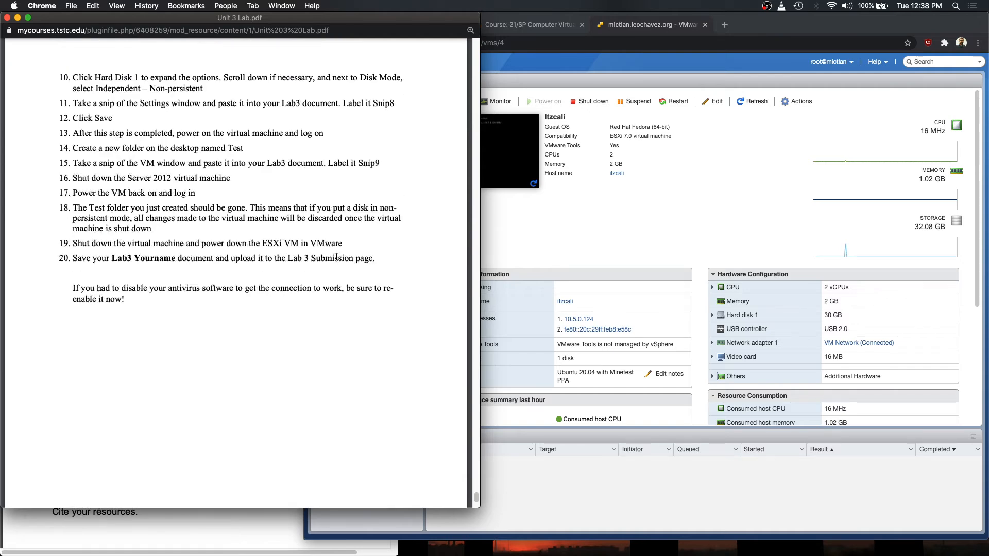
scroll(336, 257, "up", 20)
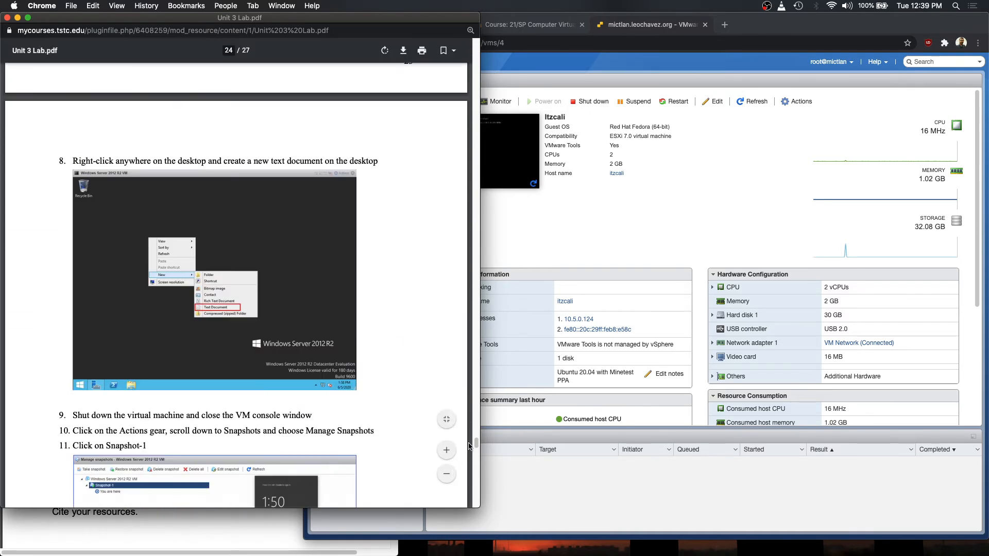
left_click_drag(470, 446, 260, 68)
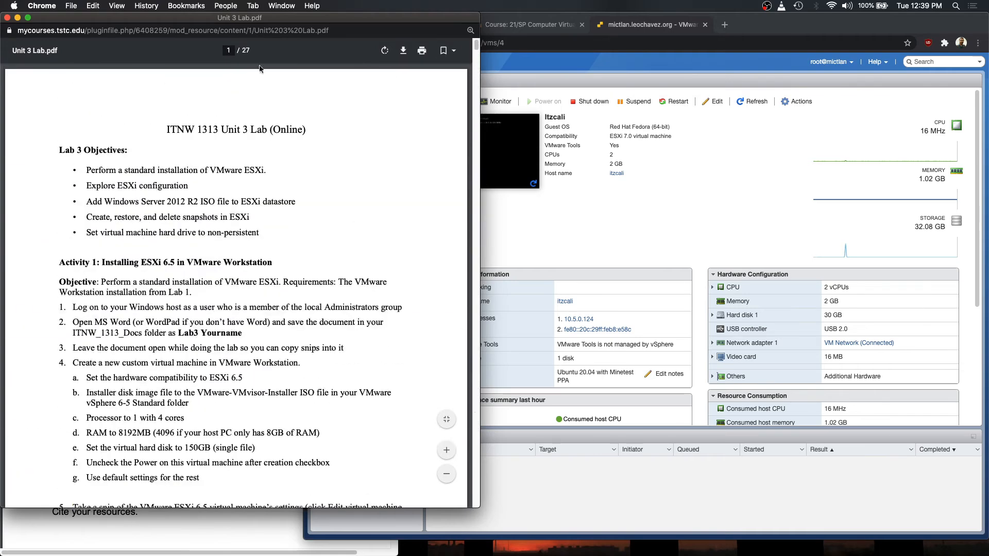
- Close the Unit 3 Lab.pdf window to reveal the virtual machine's ESXi summary page
left_click(7, 17)
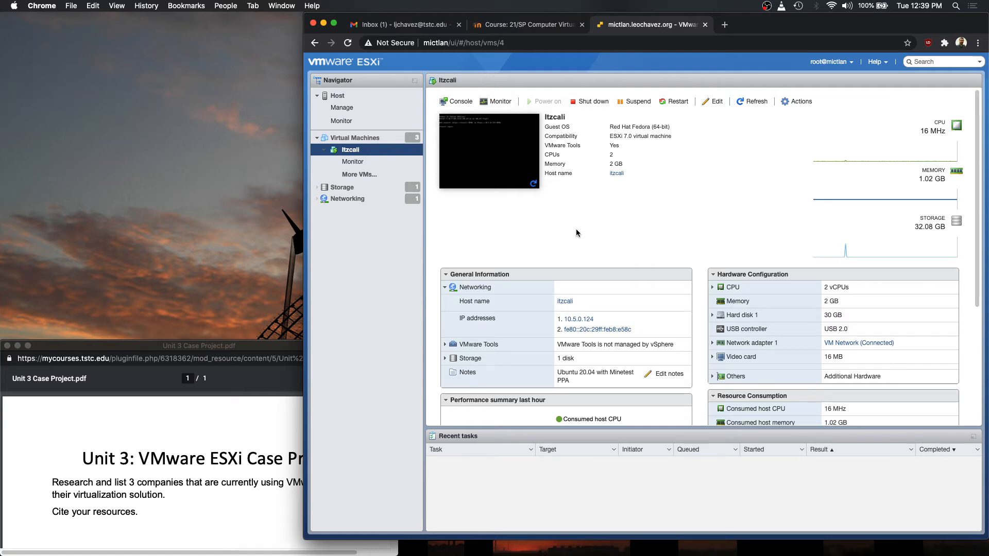
- Search 'vmware vsphere free' in a new tab and browse the vSphere Hypervisor 7.0 download page
left_click(724, 24)
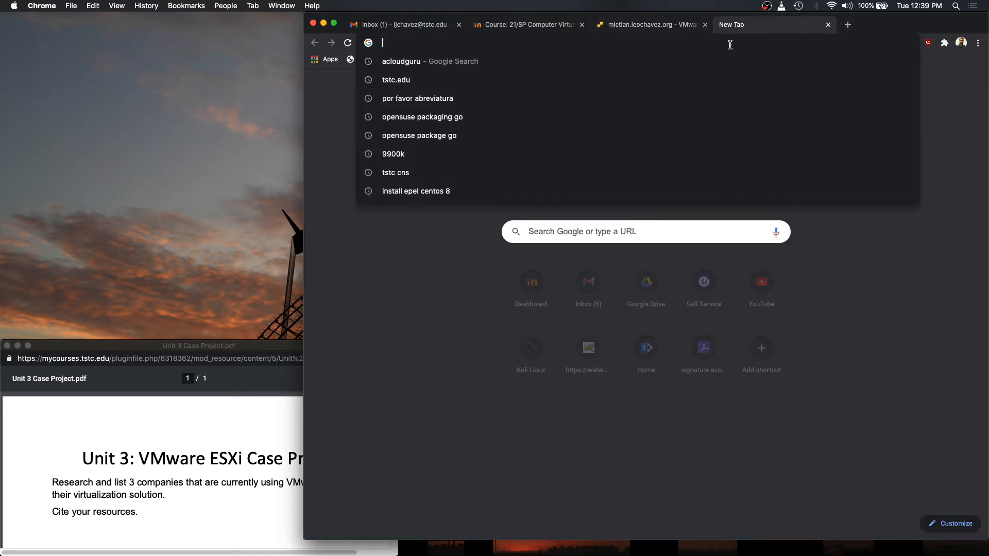
type("vmware v")
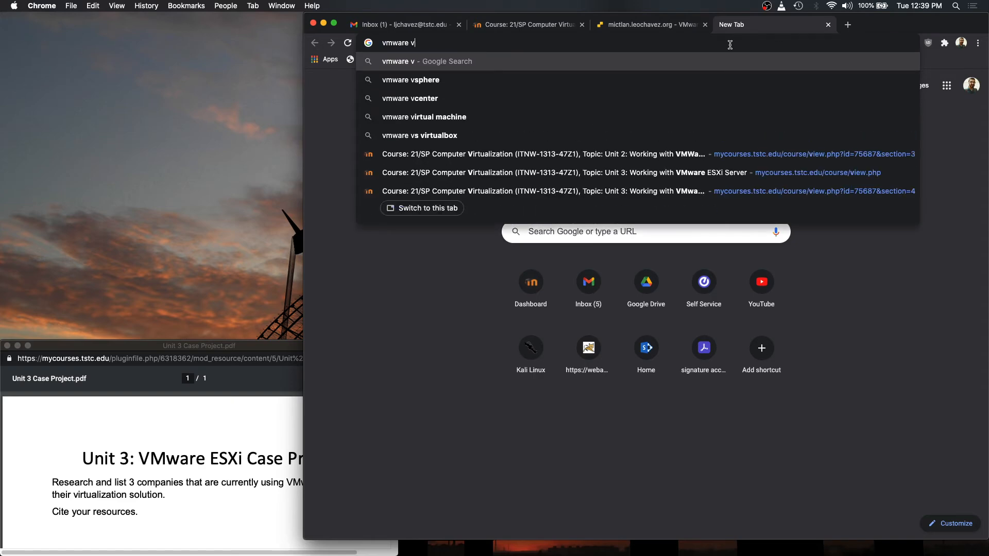
type("sphere free")
key("Return")
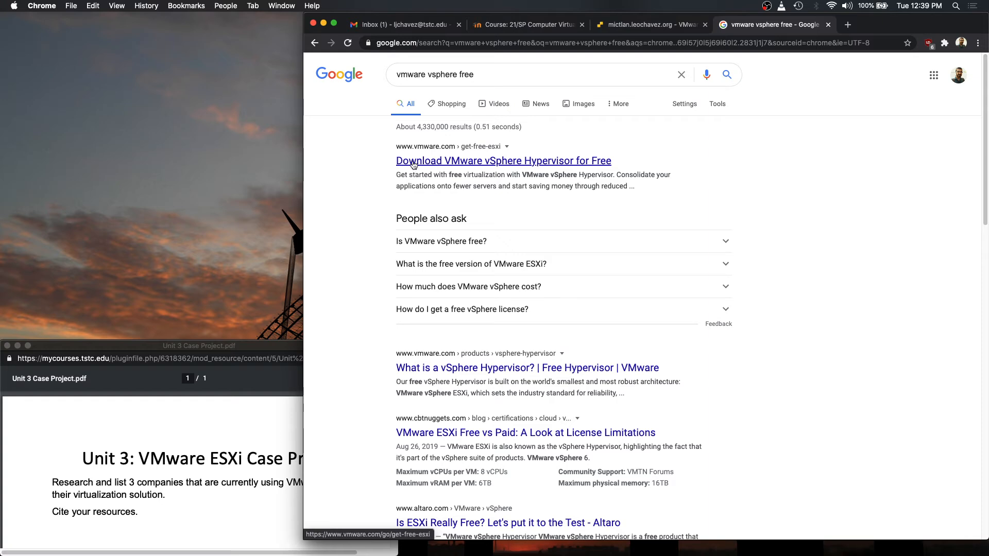
left_click(479, 161)
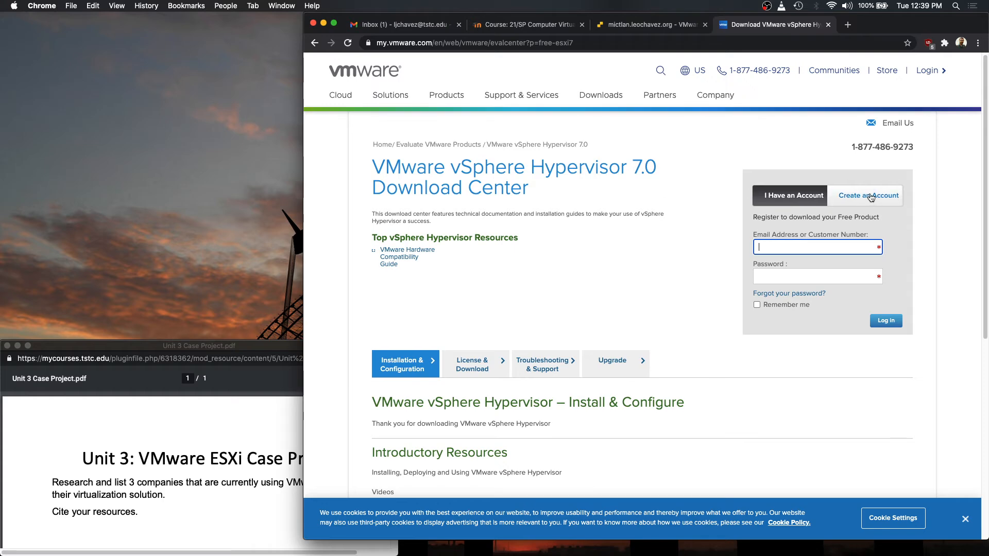
scroll(568, 202, "down", 1)
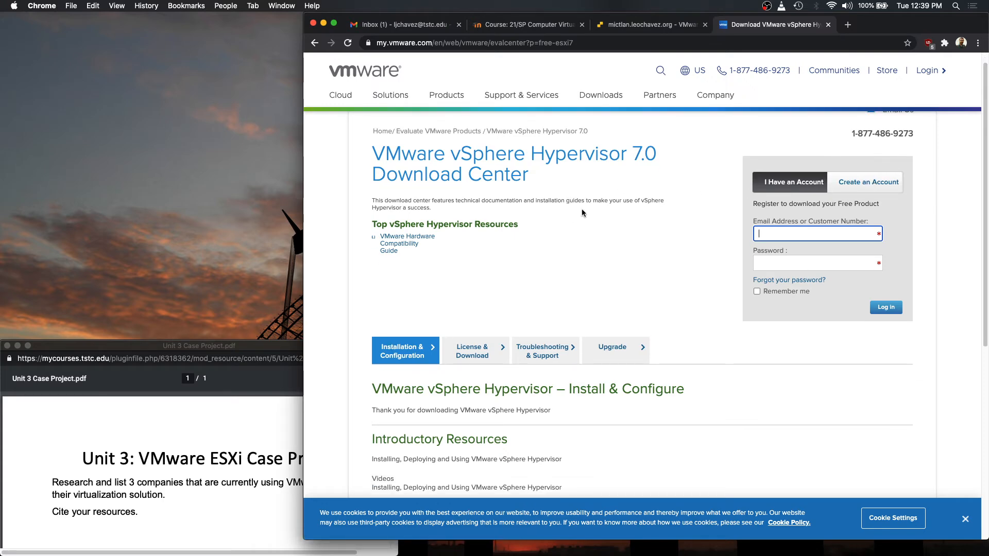
scroll(582, 212, "down", 5)
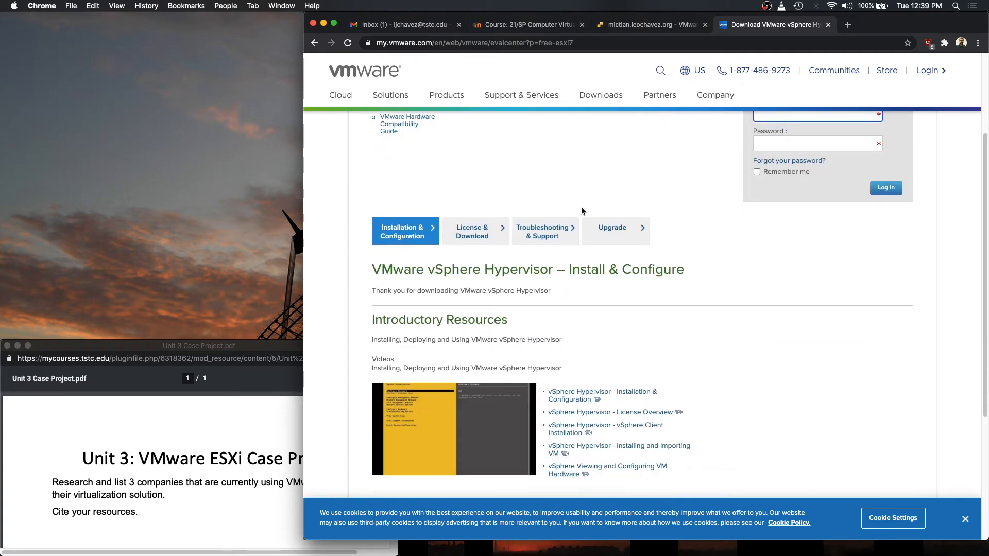
scroll(581, 210, "down", 2)
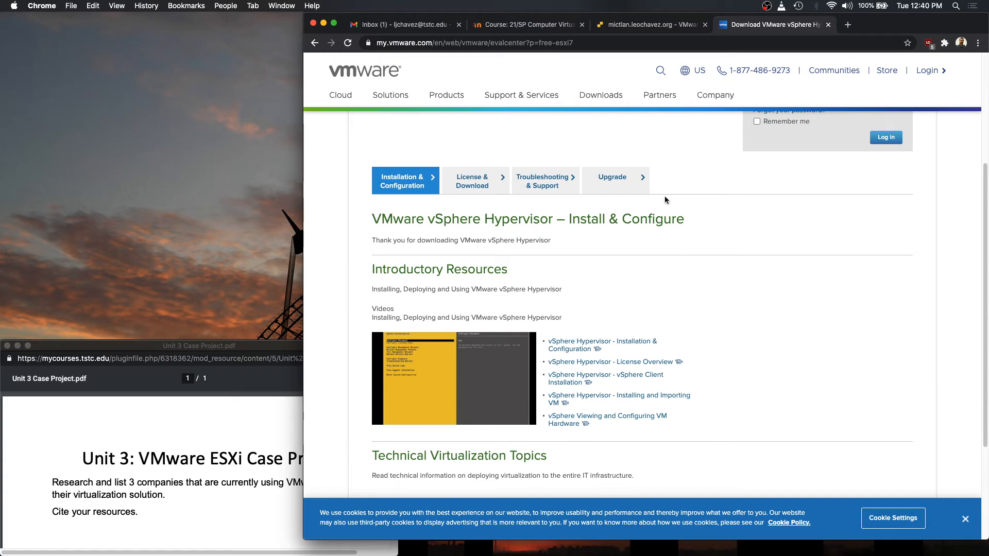
- Search 'rufus' in a new tab, view rufus.ie's Download section, then close that tab
left_click(847, 25)
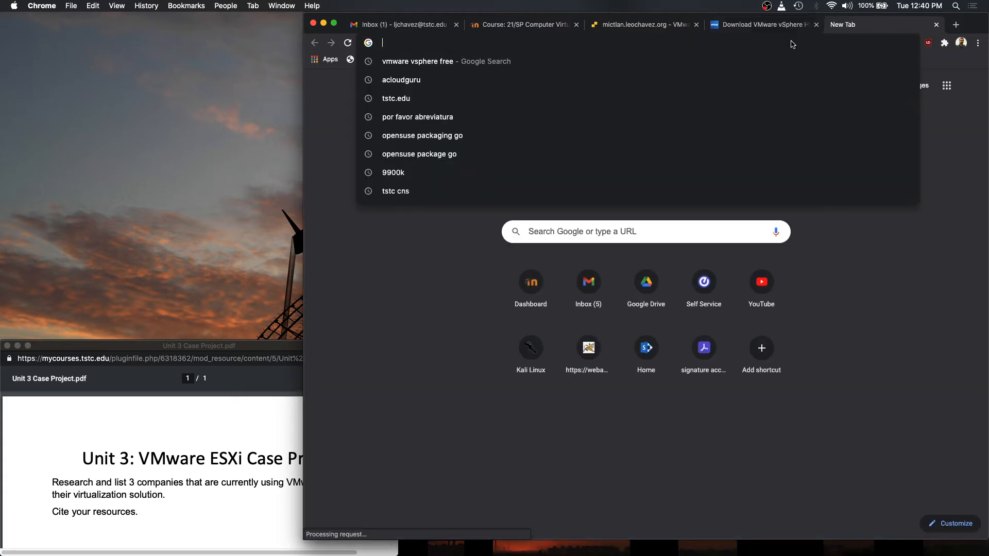
type("rufus")
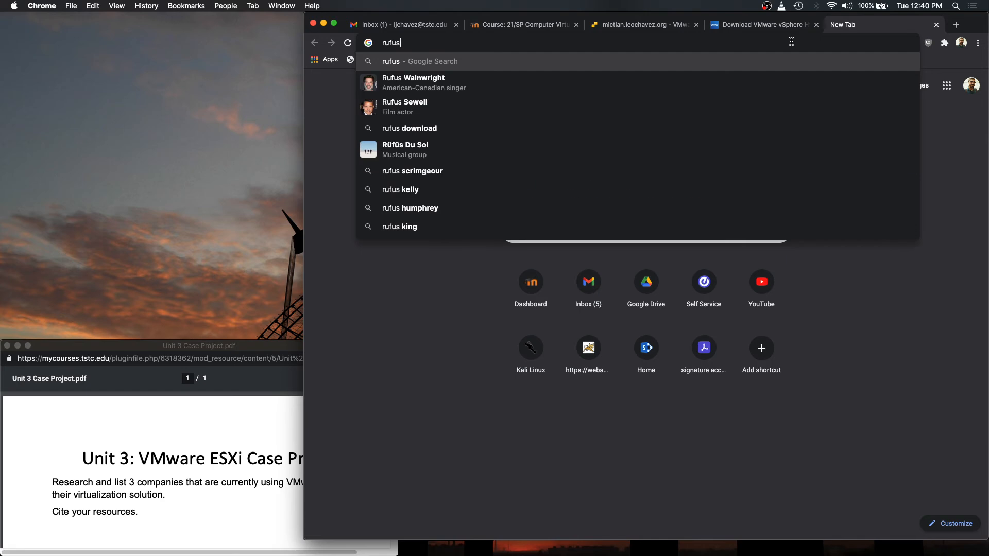
key("Return")
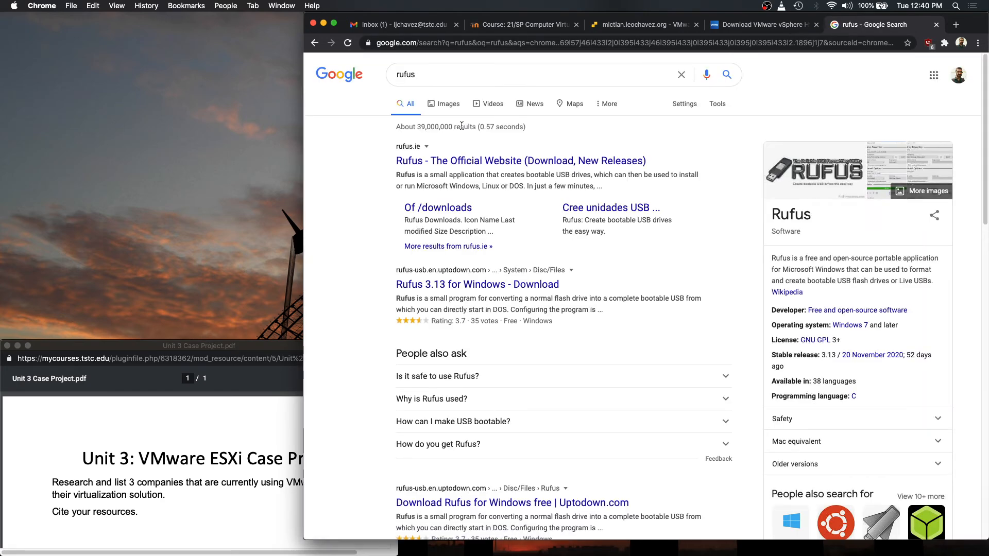
left_click(430, 163)
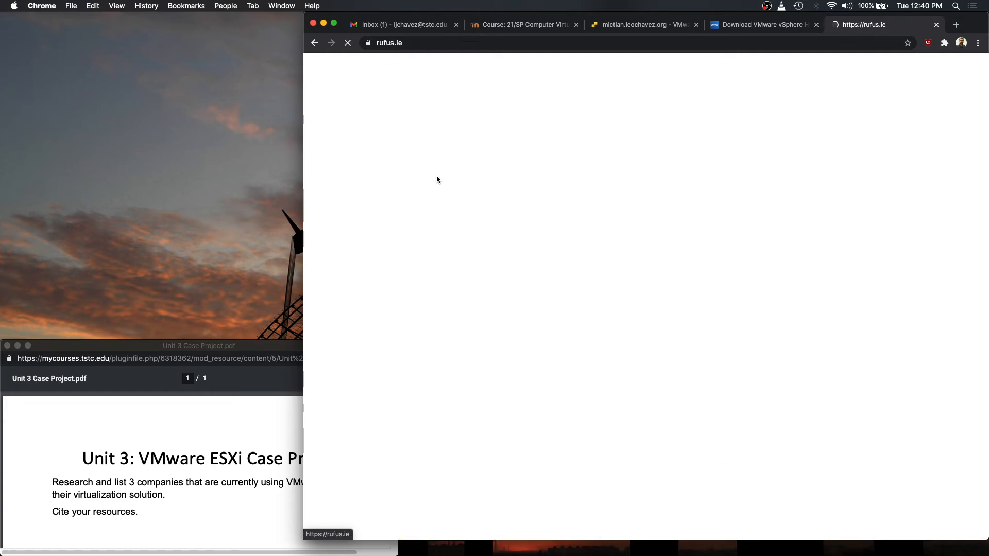
scroll(518, 227, "down", 3)
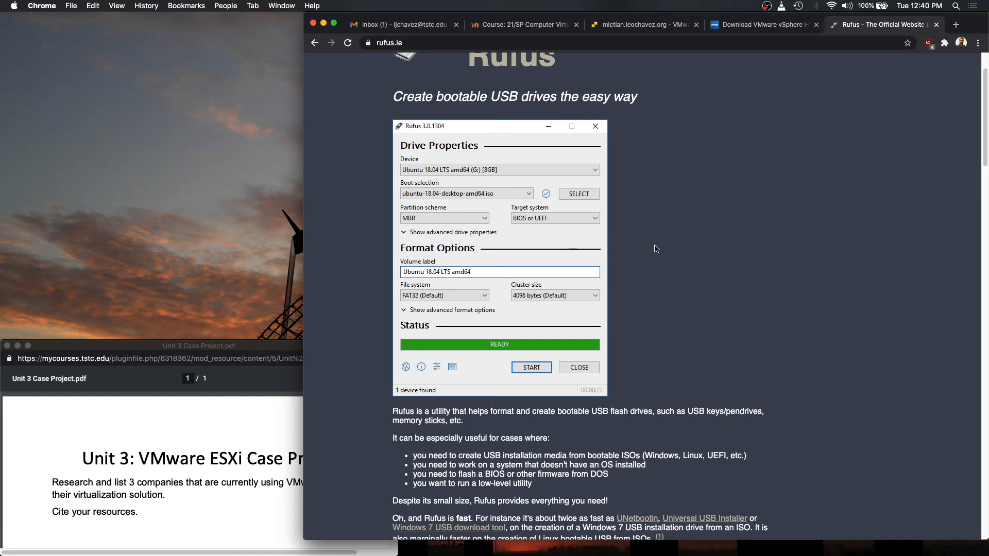
scroll(655, 248, "down", 6)
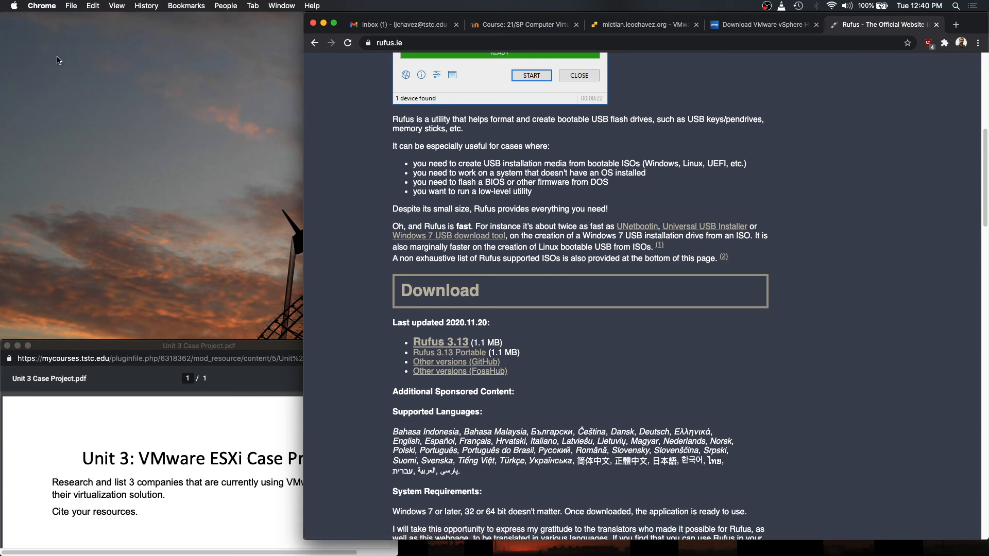
scroll(687, 221, "up", 7)
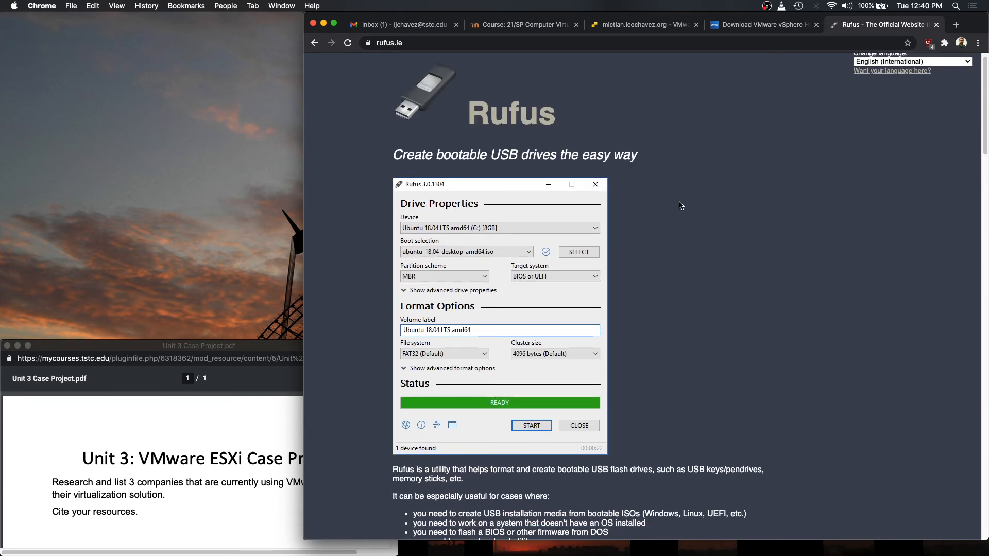
key("super+w")
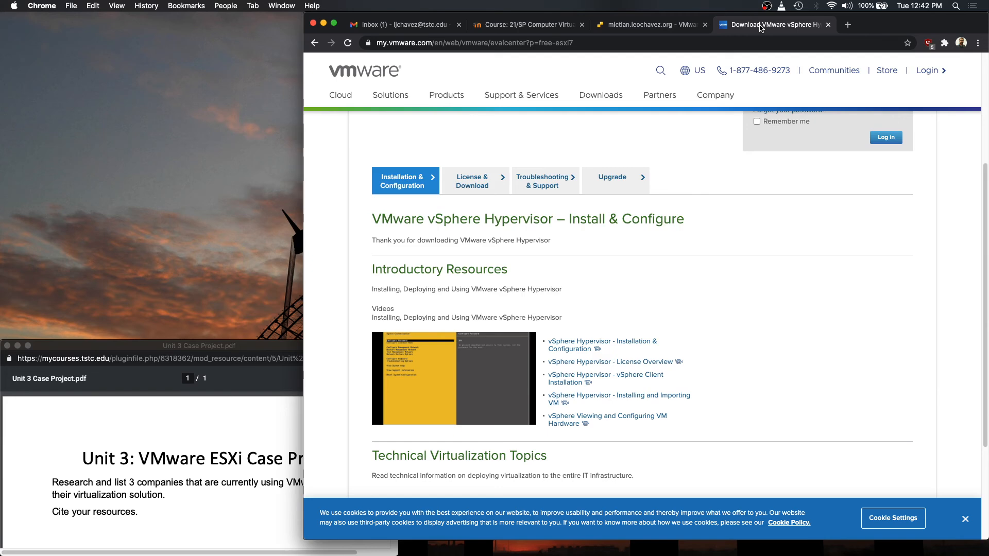
- Close the VMware download and ESXi tabs, then highlight the Case Project PDF's research requirement sentence
key("super+w")
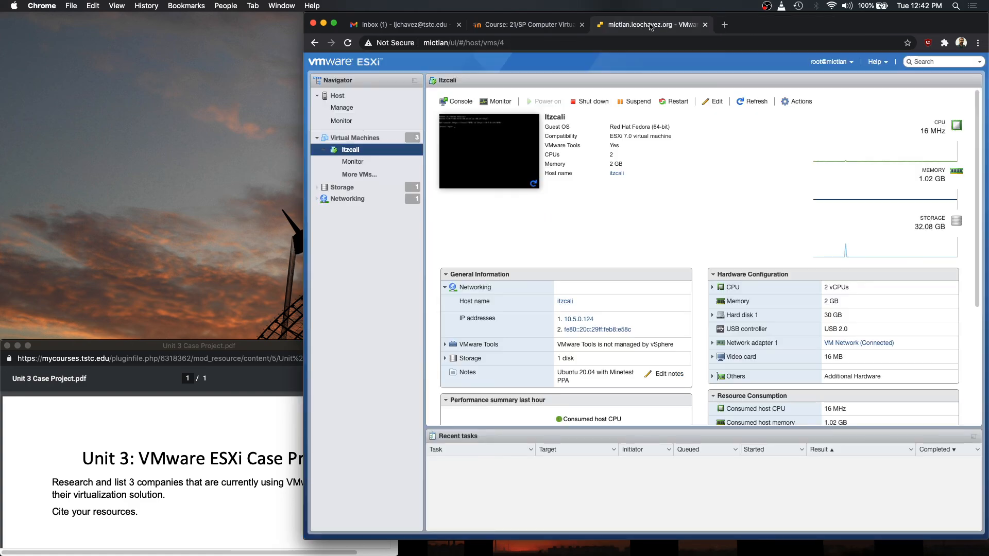
key("super+w")
scroll(488, 192, "down", 4)
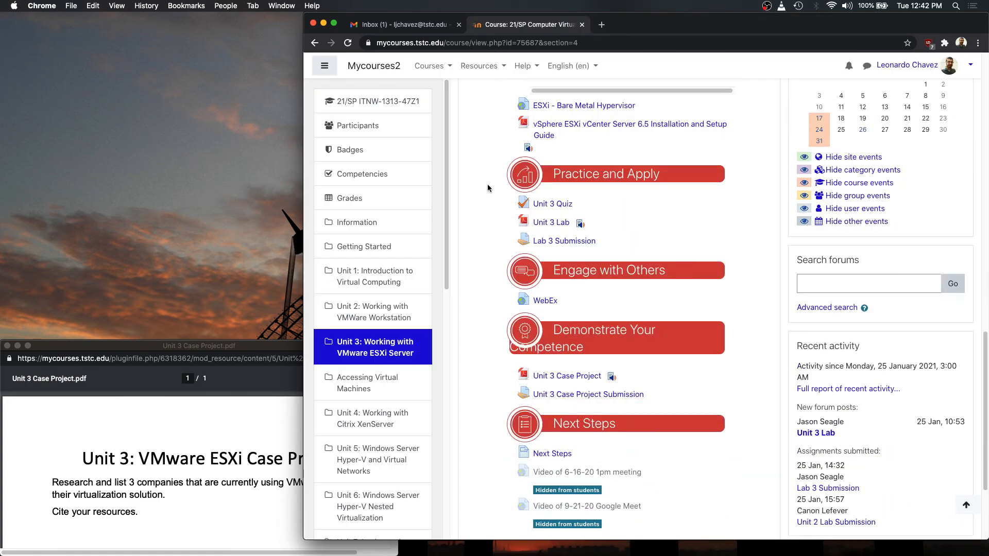
left_click_drag(236, 349, 389, 64)
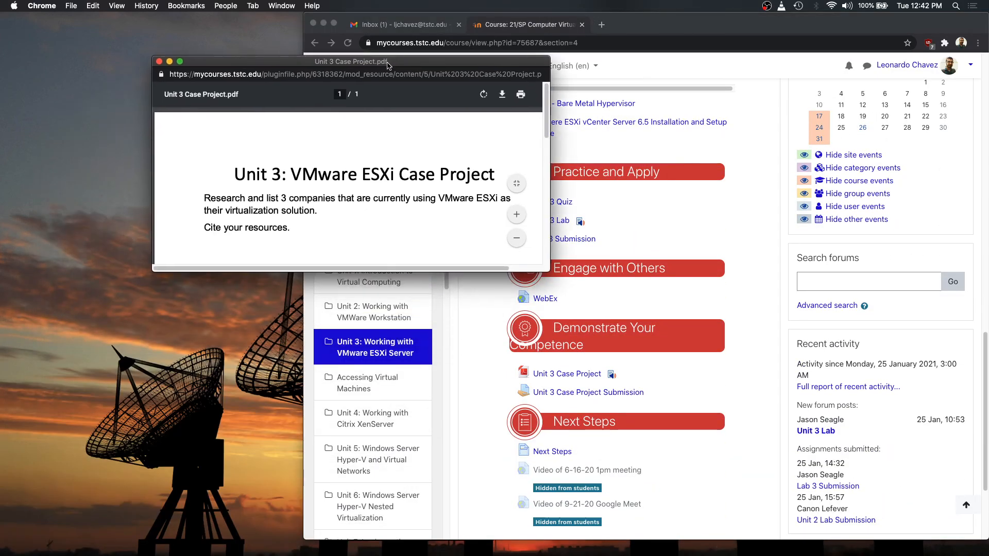
left_click_drag(204, 200, 317, 213)
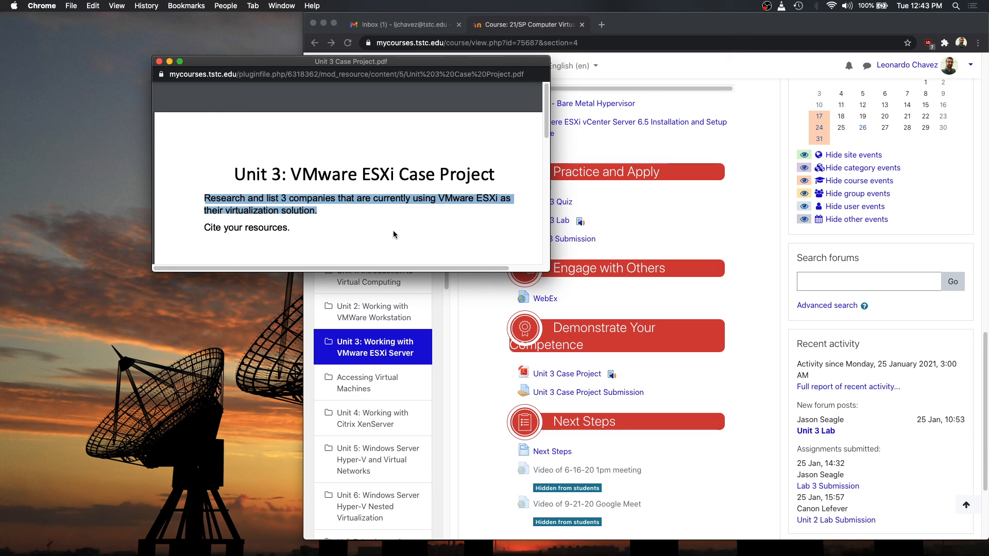
- Clear the highlight and close the Unit 3 Case Project PDF window
left_click(394, 231)
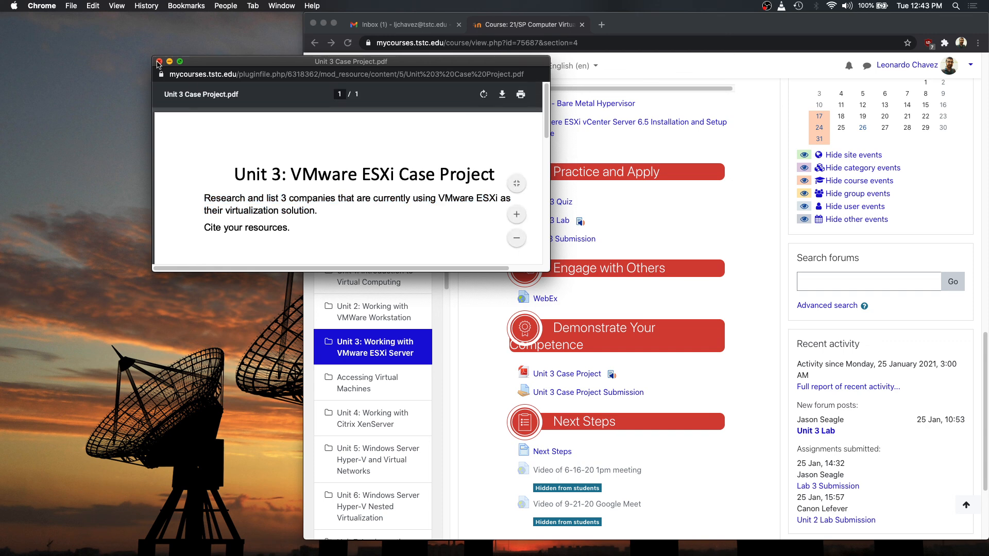
left_click(159, 62)
scroll(709, 234, "down", 3)
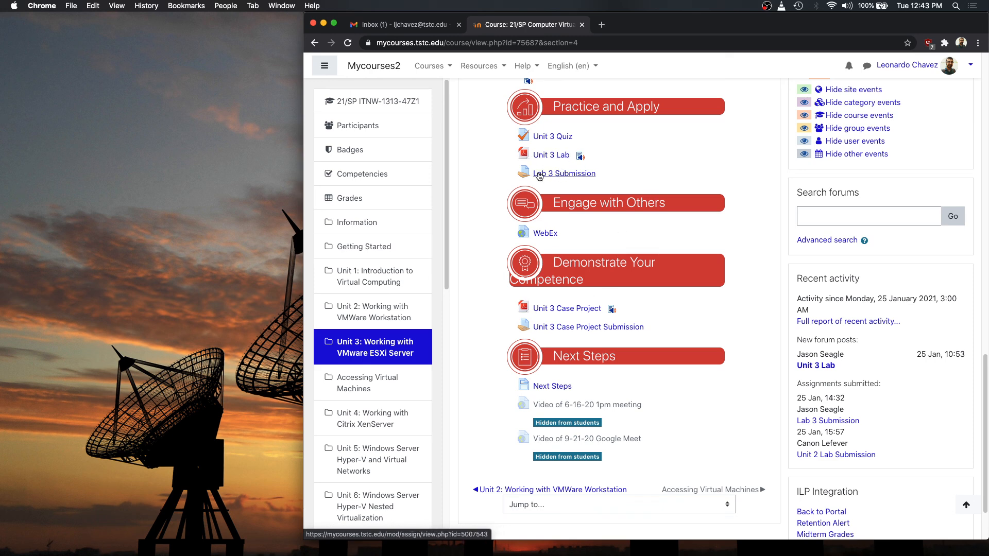
- Check the Lab 3 Submission count, return to Unit 3, and reopen the Case Project PDF
left_click(568, 175)
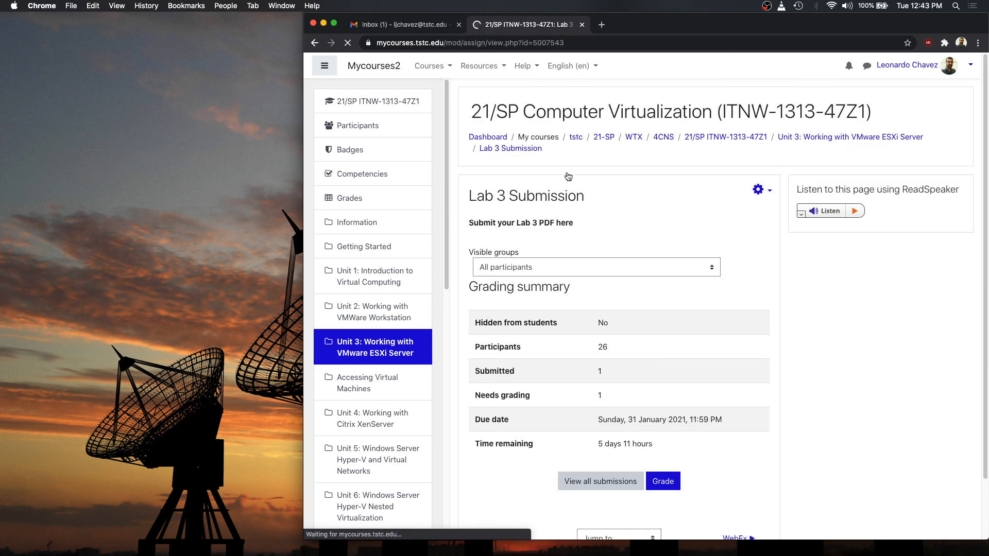
double_click(599, 370)
left_click(314, 42)
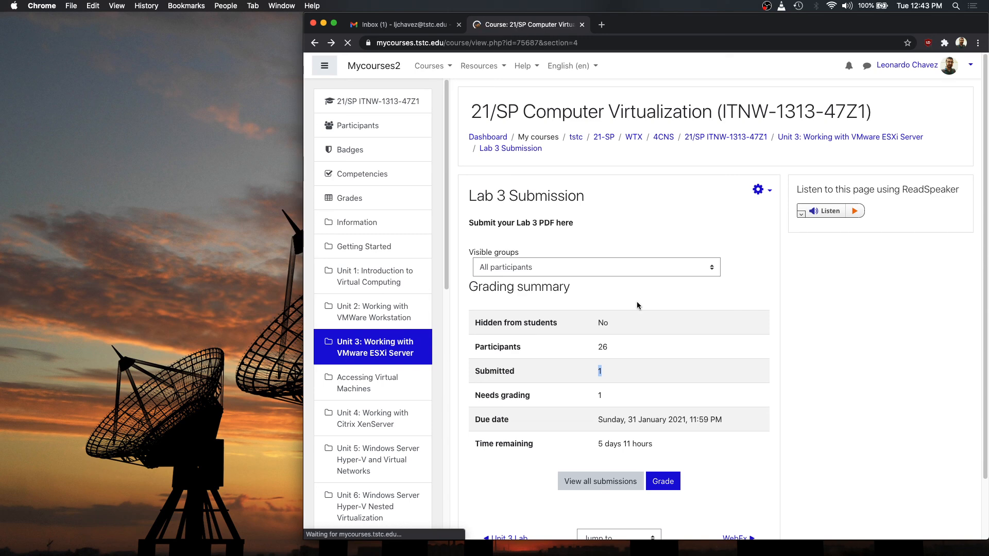
scroll(636, 303, "up", 1)
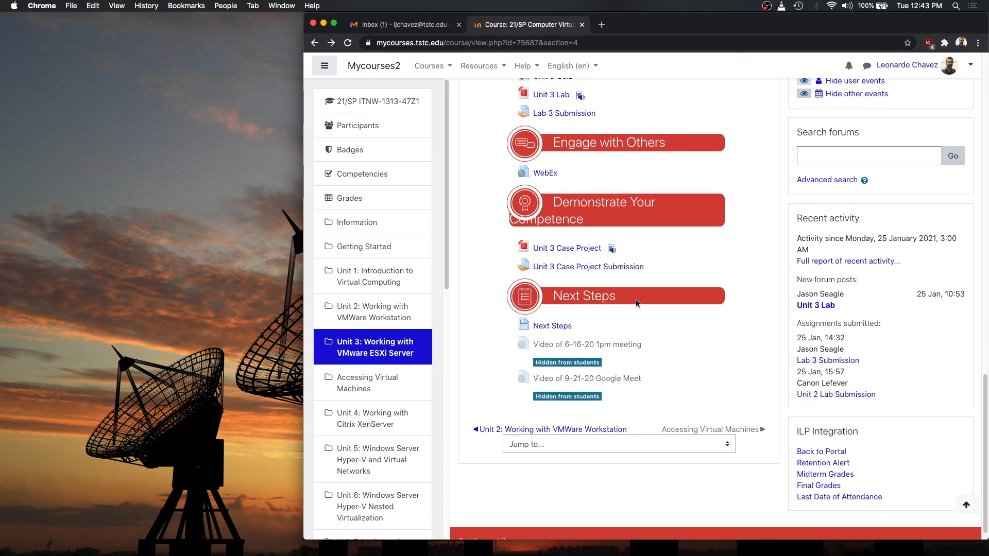
left_click(569, 247)
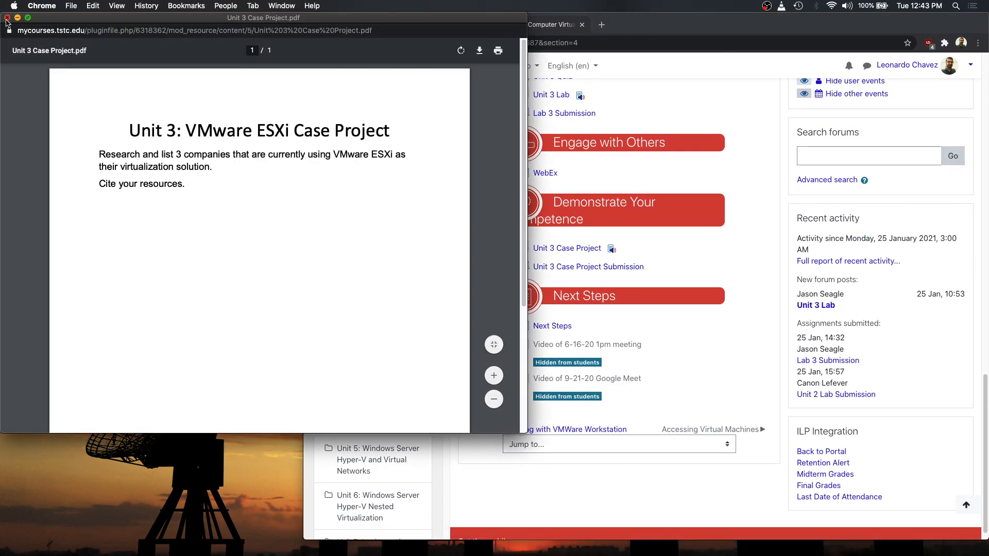
- Close the PDF and review the Unit 3 Case Project Submission instructions (0 of 26 submitted) before going back
left_click(8, 18)
left_click(555, 268)
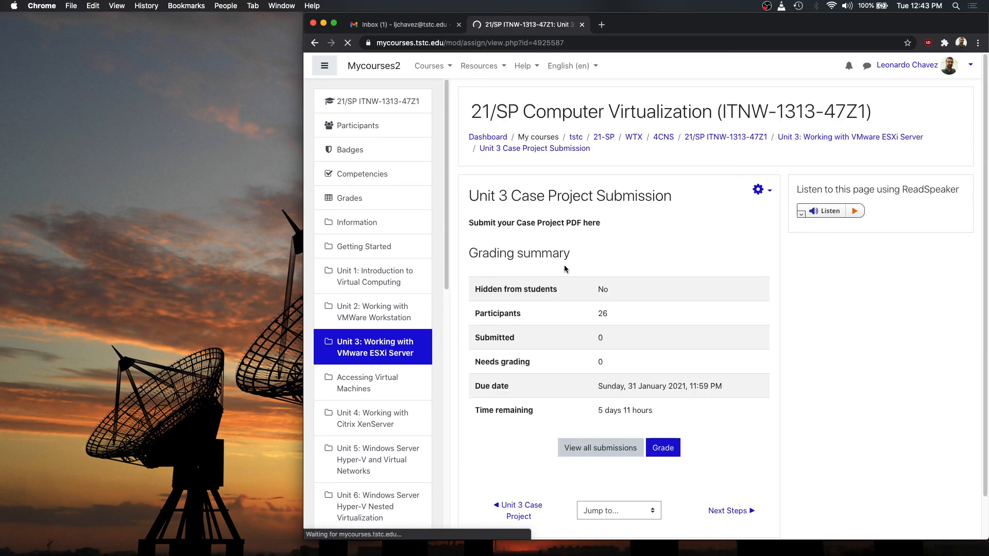
left_click_drag(490, 222, 600, 223)
left_click(702, 255)
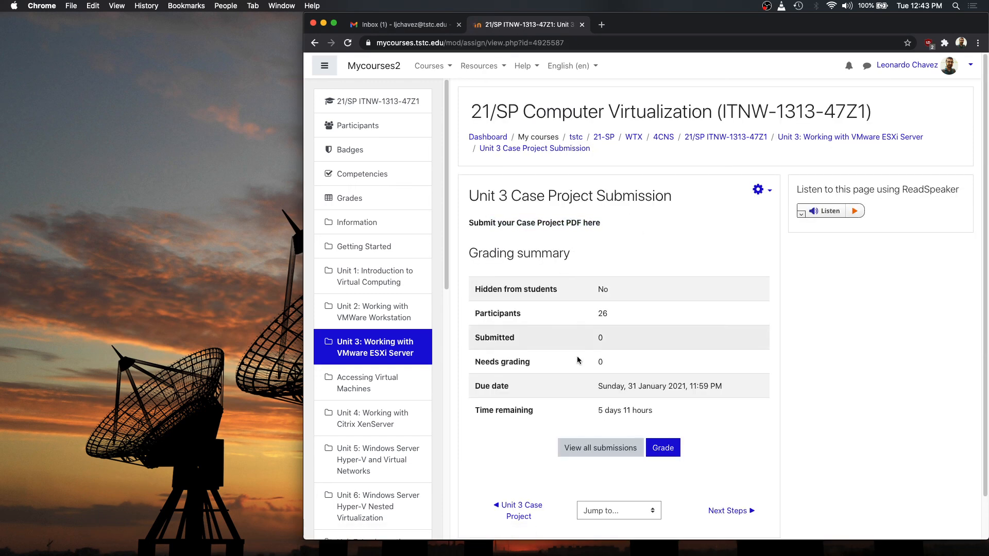
left_click(316, 42)
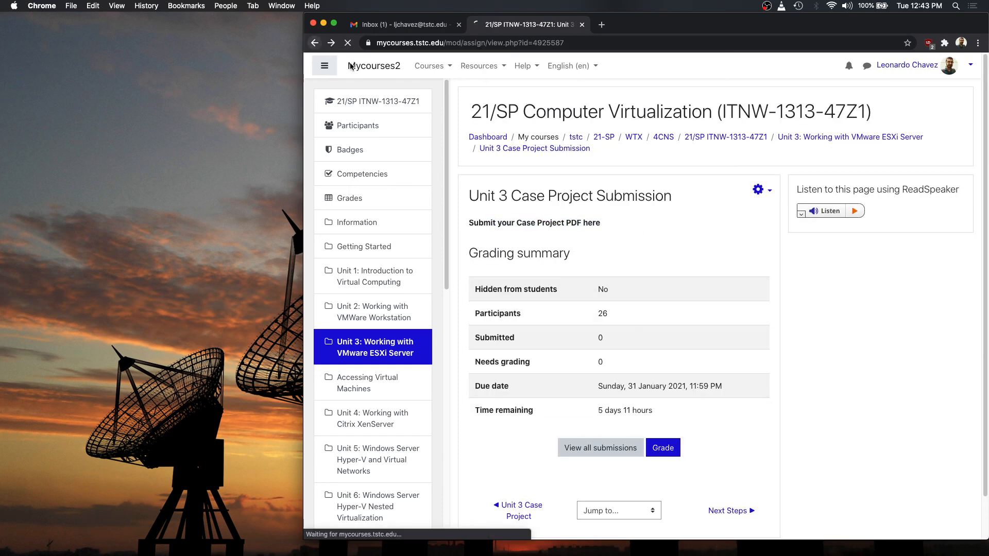